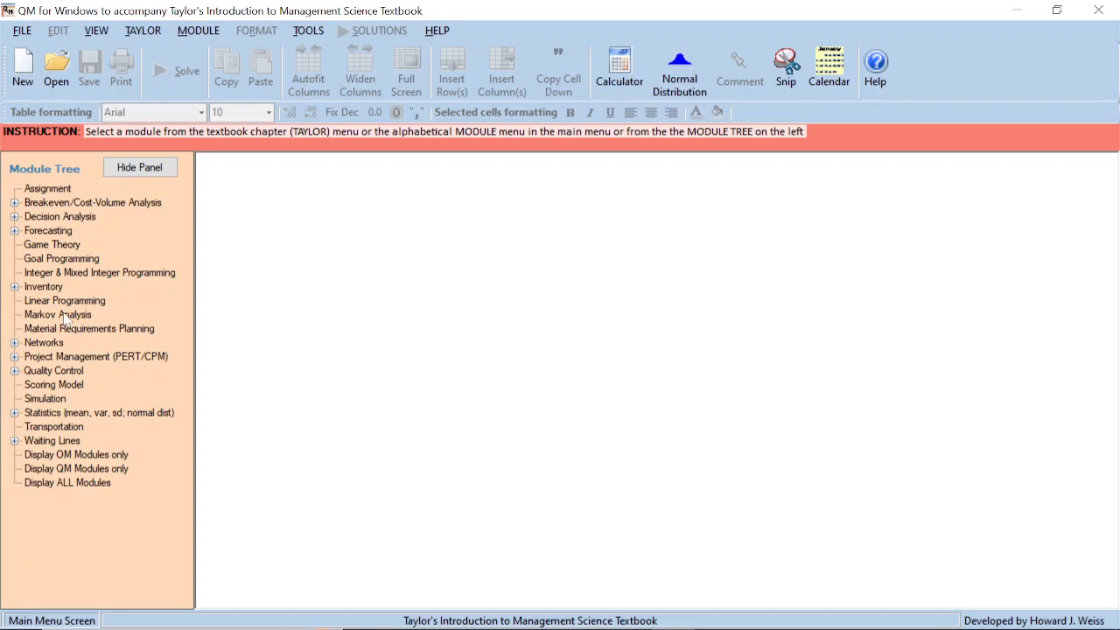
Start a new Markov Analysis data set and title it "Tutorial"
left_click(65, 317)
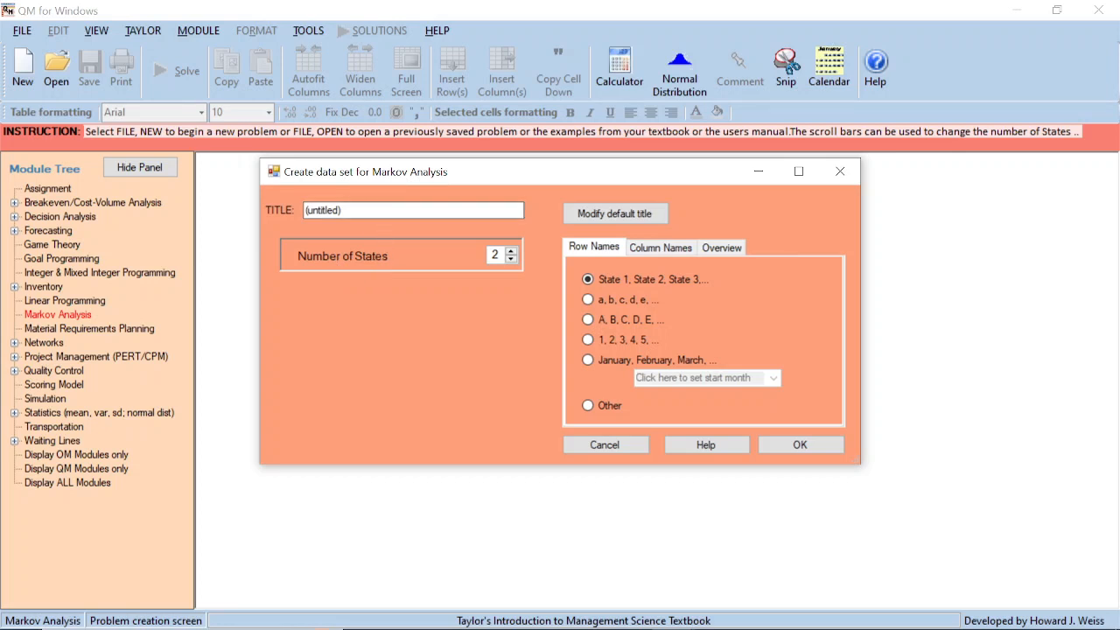
left_click_drag(344, 211, 284, 223)
type("Tutorial")
Switch to the Word document and read the CONTOH SOAL problem about debit and OVO payment methods
left_click(541, 615)
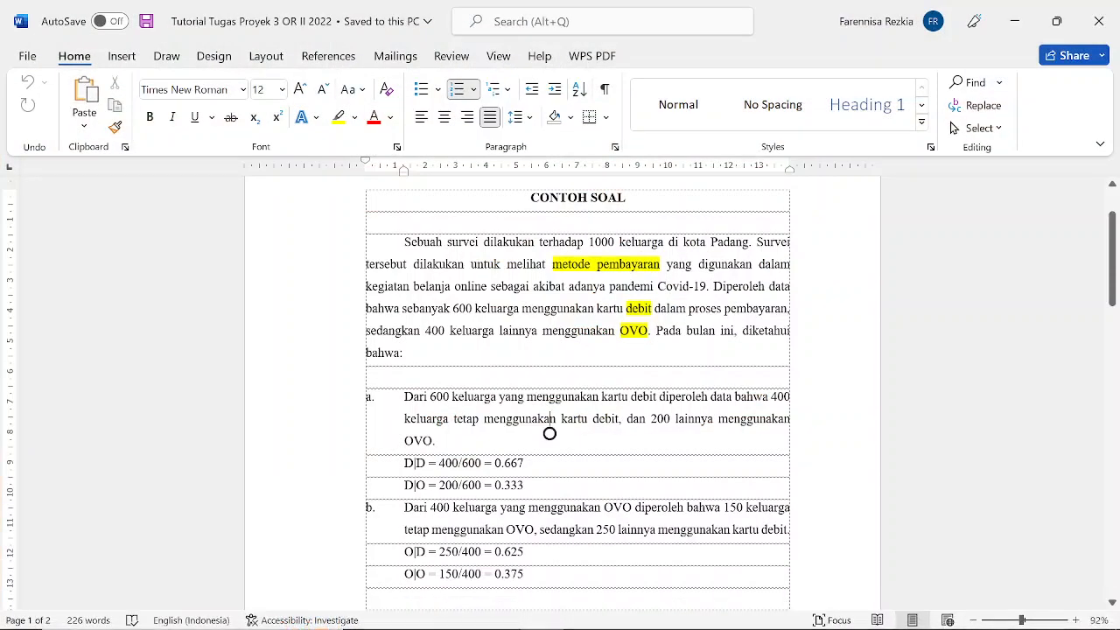
scroll(550, 433, "up", 2, "ctrl")
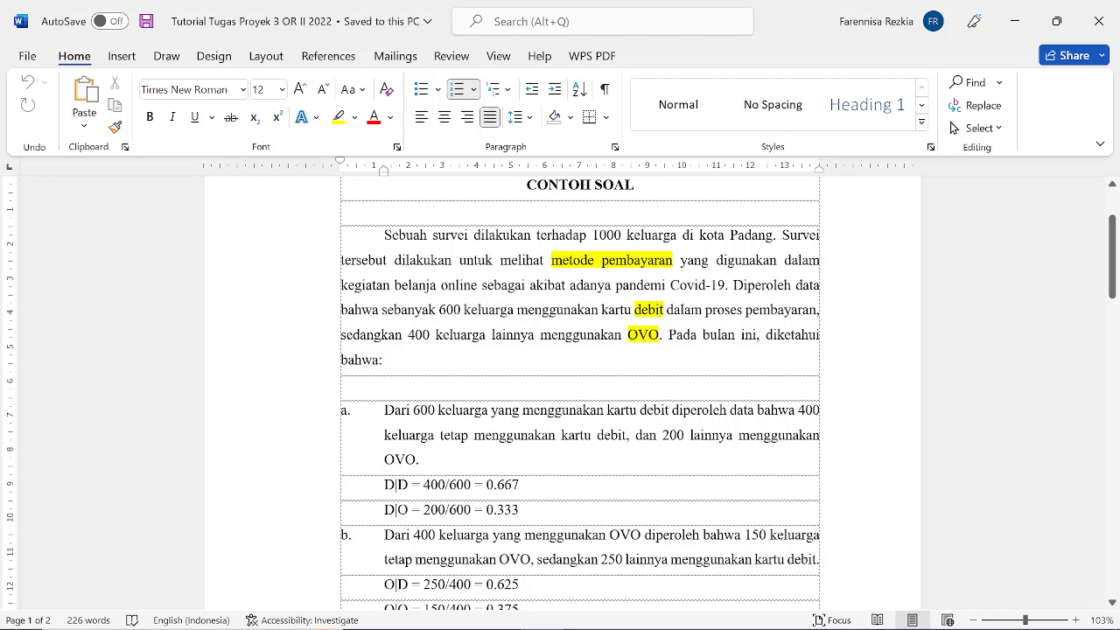
Return to the Markov Analysis setup in QM for Windows and create the data set with 2 states and default row names
mouse_move(409, 628)
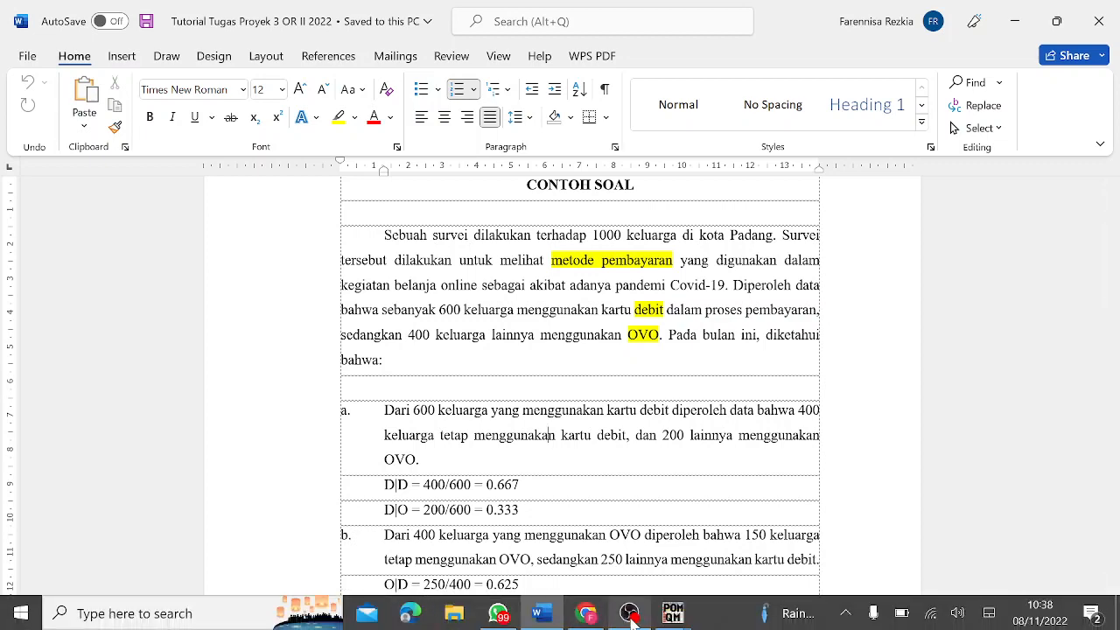
mouse_move(674, 616)
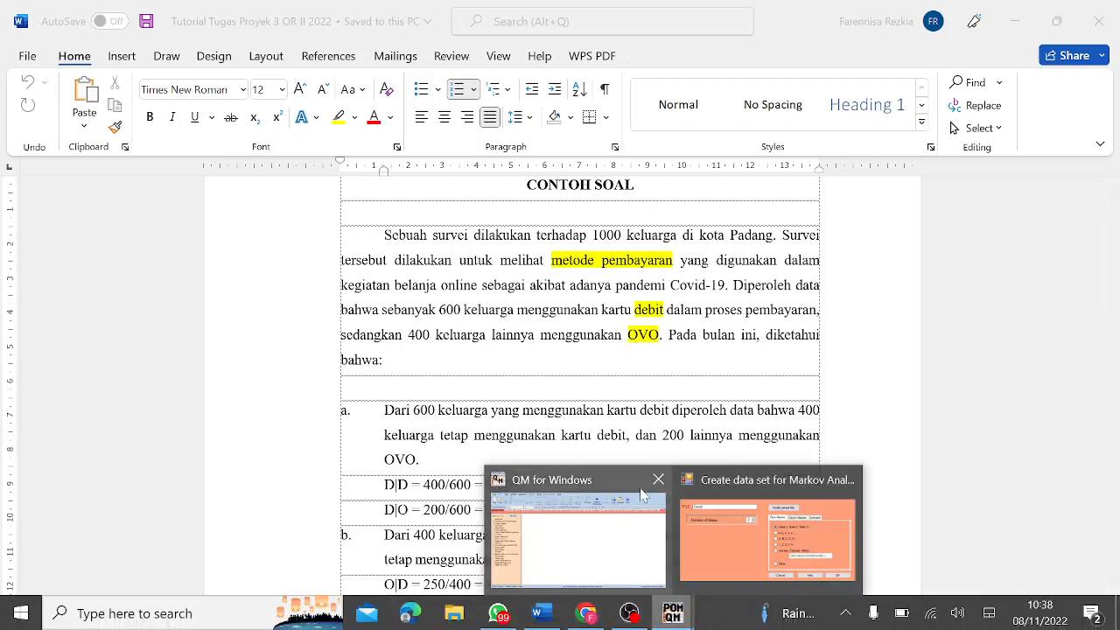
left_click(756, 506)
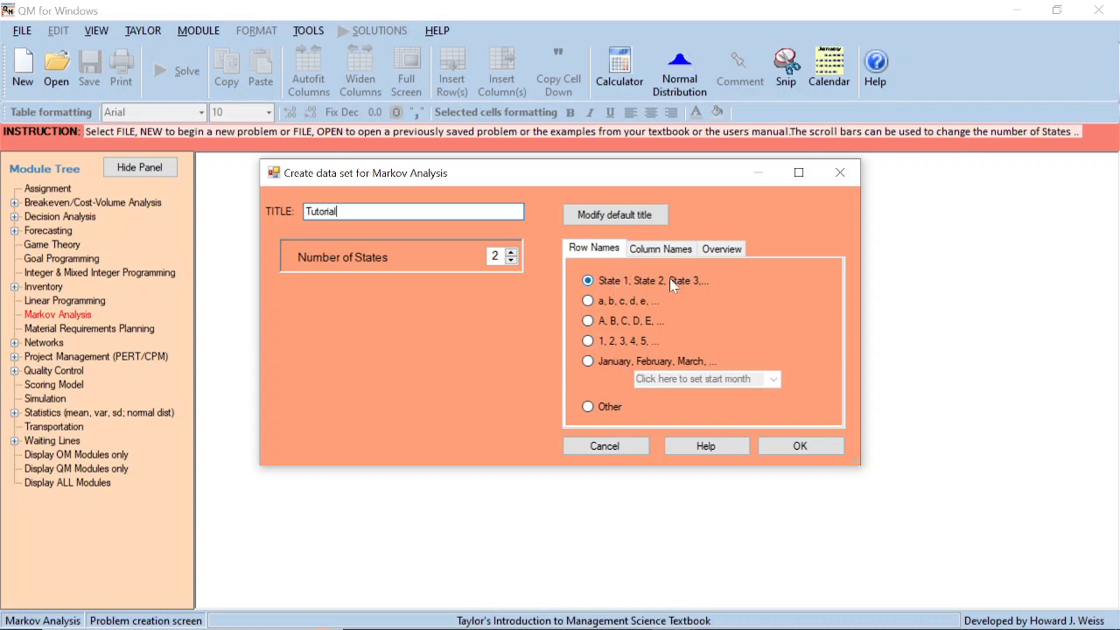
left_click(799, 447)
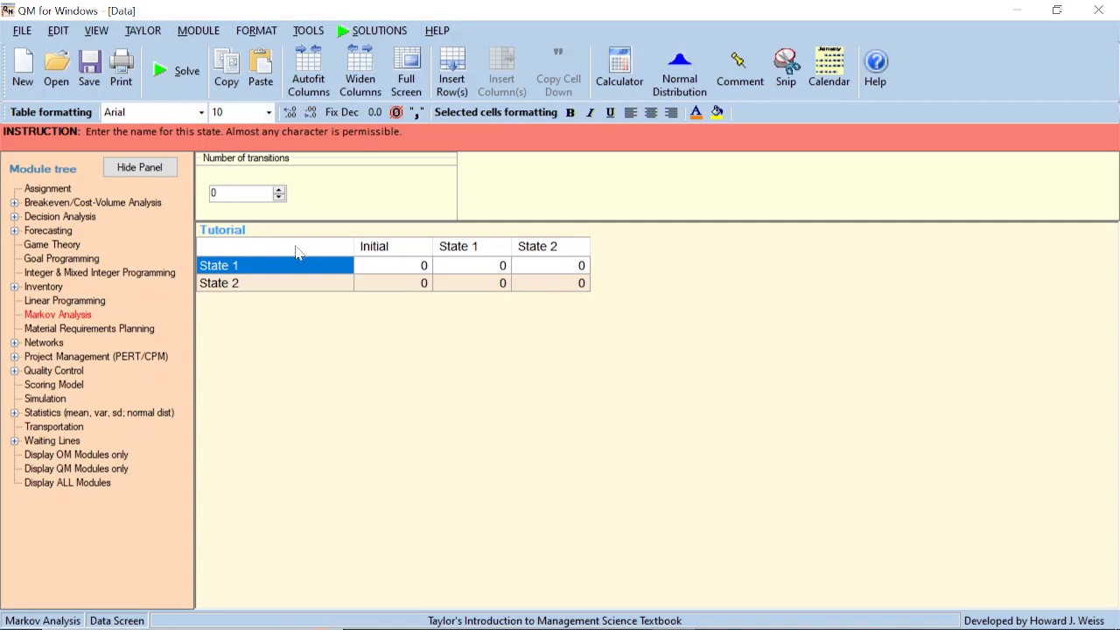
Rename State 1 in the data table as "Debit" and continue past the application error
double_click(269, 265)
key("ctrl+a")
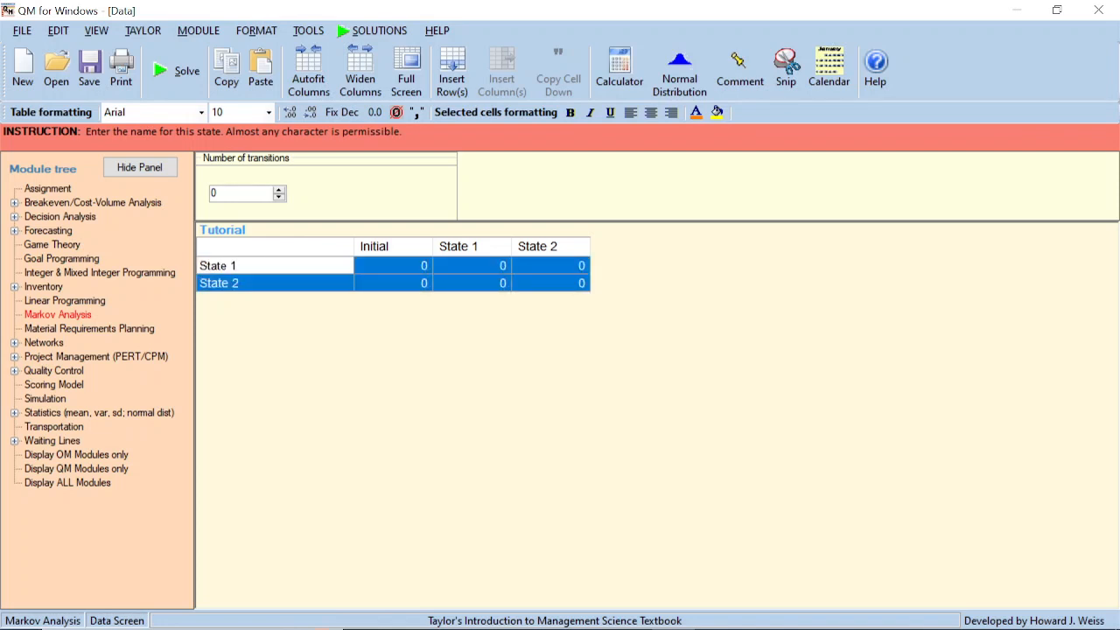
type("Debit")
left_click(245, 283)
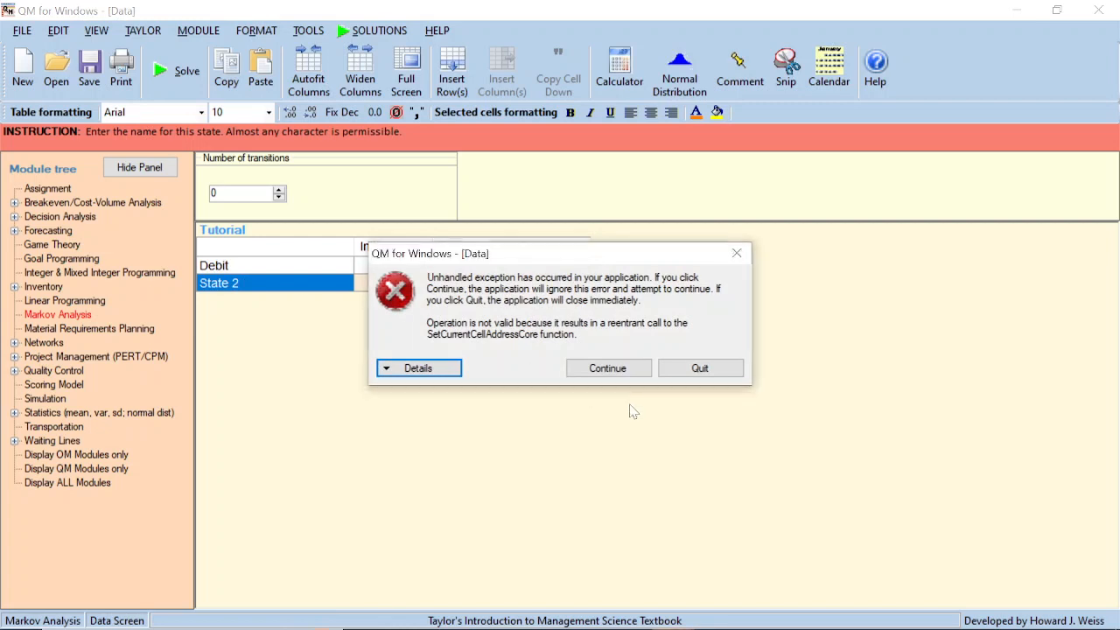
left_click(573, 369)
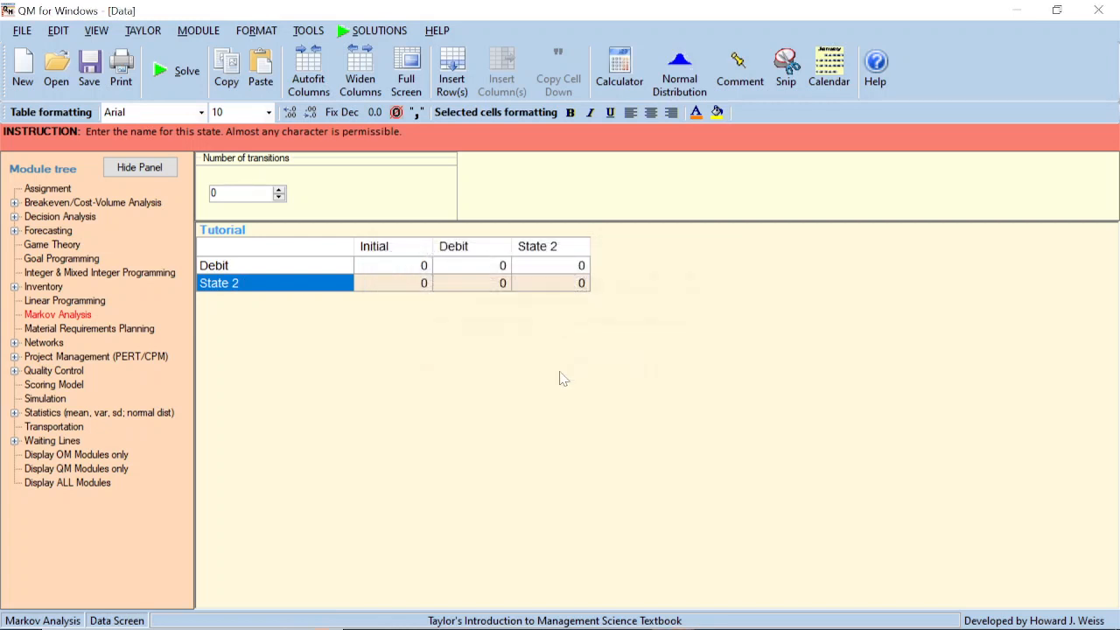
Rename State 2 in the data table as "OVO" and continue past the application error
key("ctrl+a")
double_click(262, 287)
key("ctrl+a")
key("ctrl+a")
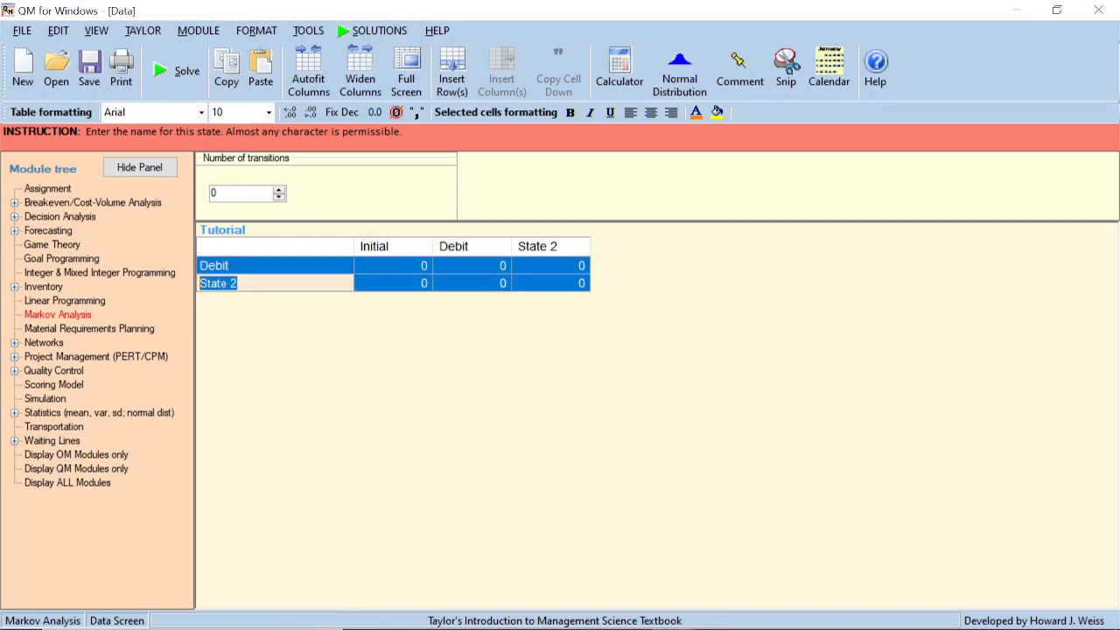
type("IV")
key("BackSpace")
key("BackSpace")
type("KV")
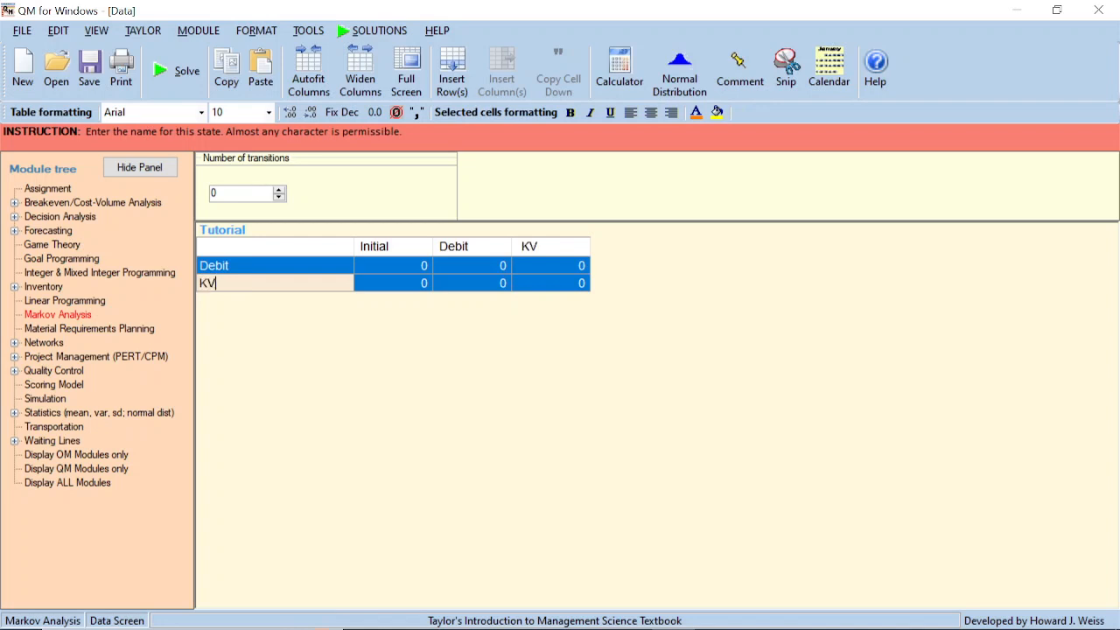
key("BackSpace")
key("BackSpace")
type("OVO")
left_click(456, 289)
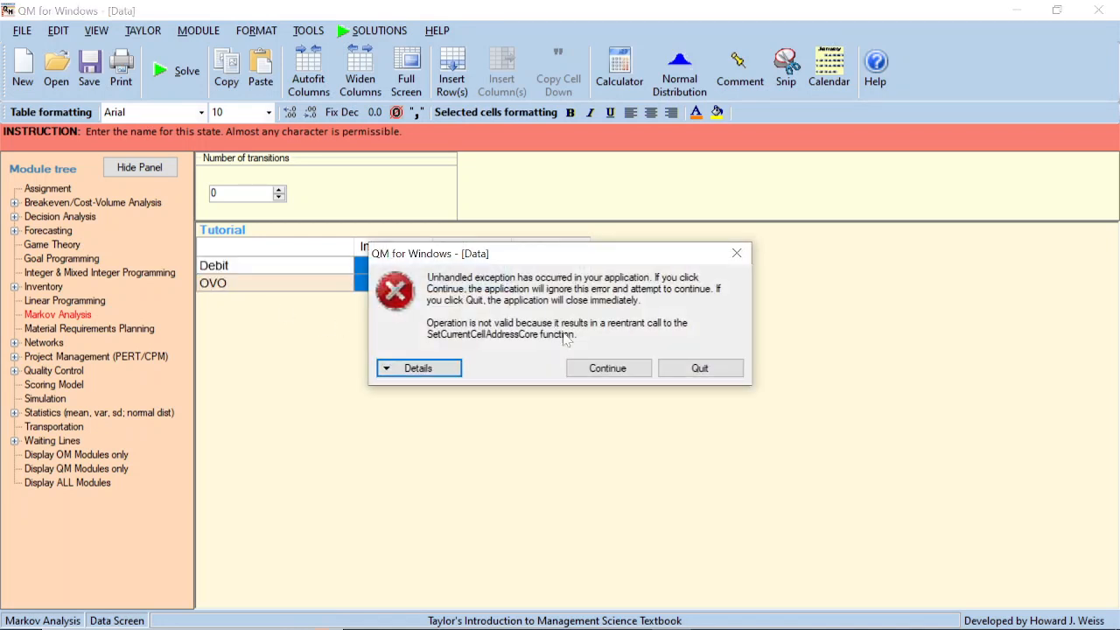
left_click(607, 368)
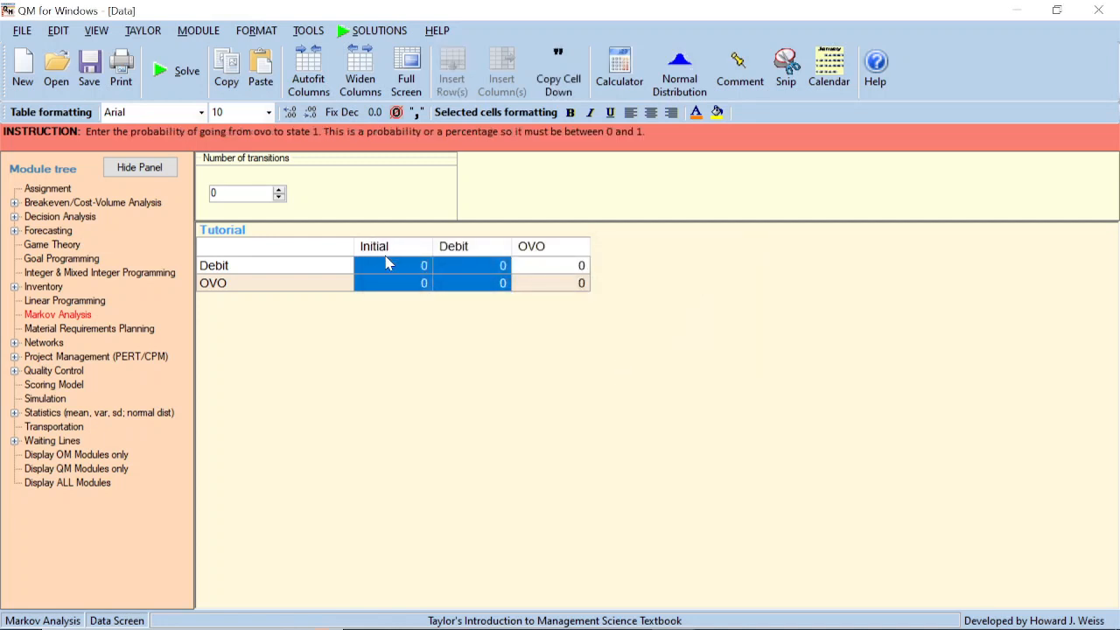
Examine the Initial cells and the transition probability cells of the Debit and OVO rows
left_click(383, 273)
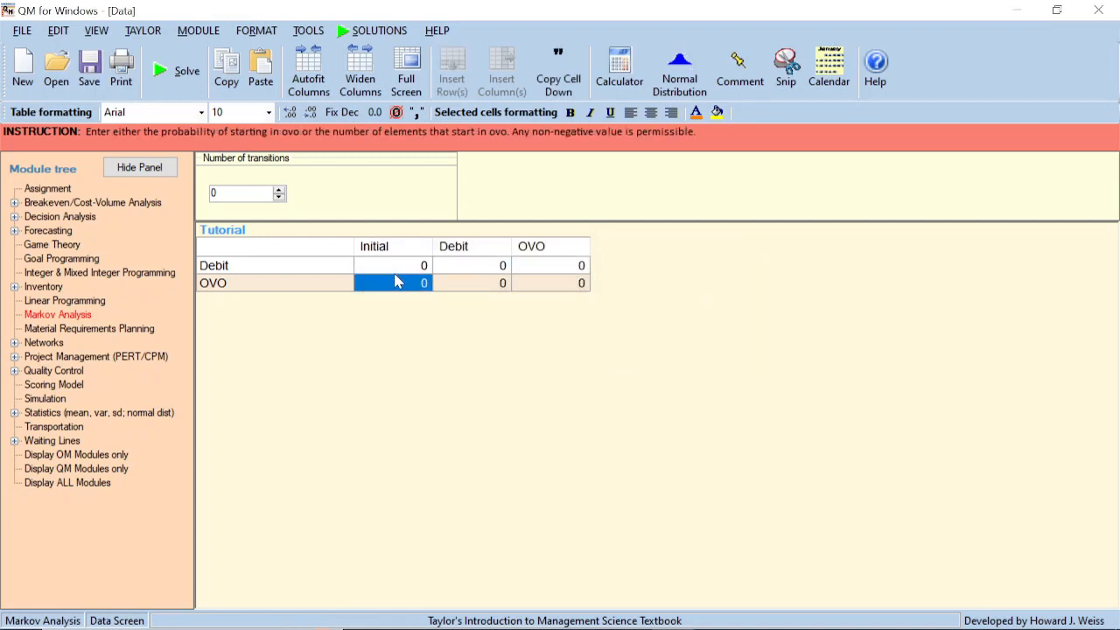
left_click(405, 262)
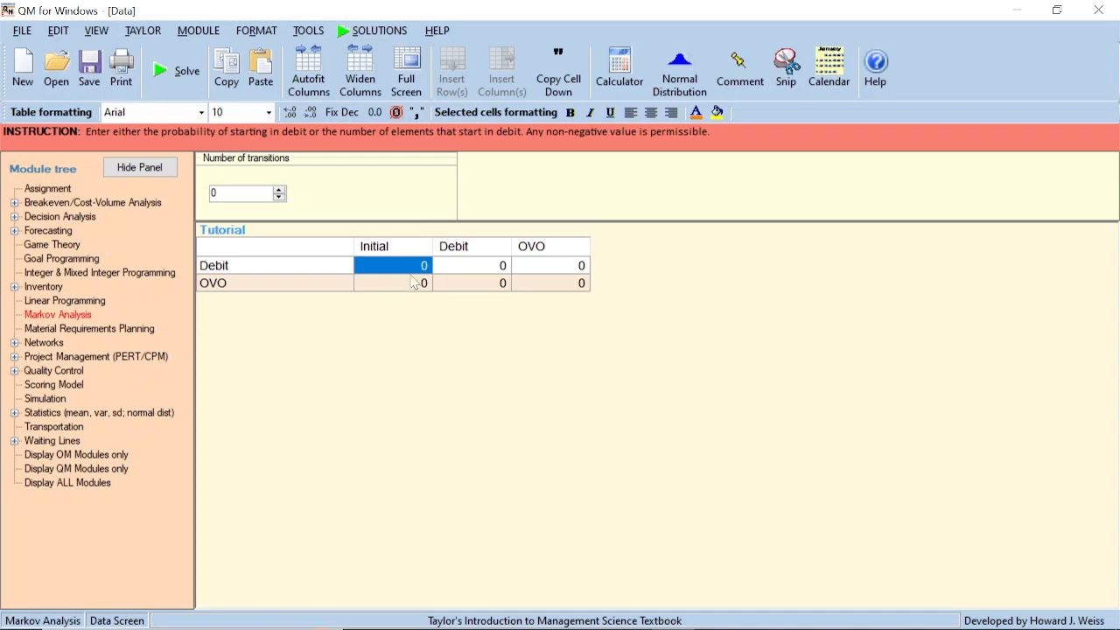
left_click(311, 283)
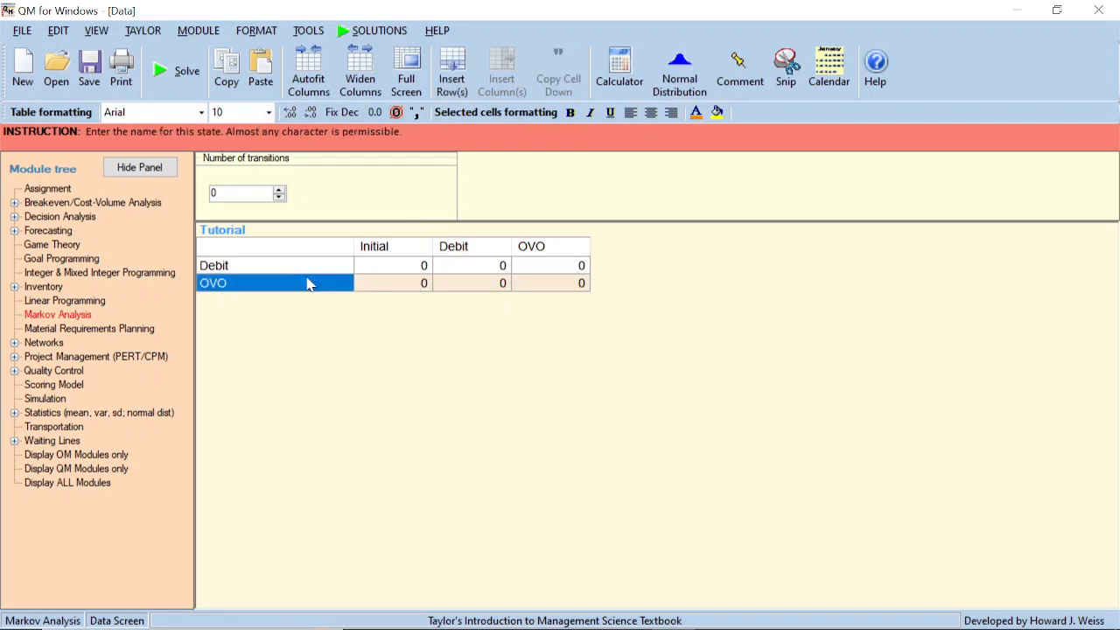
left_click(383, 289)
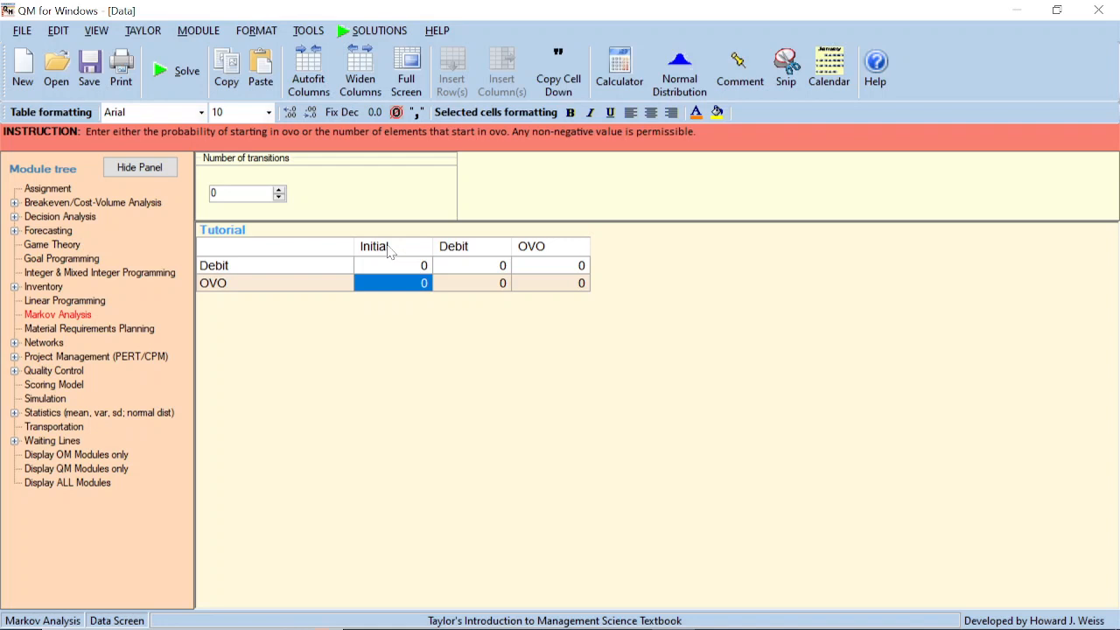
left_click(409, 268)
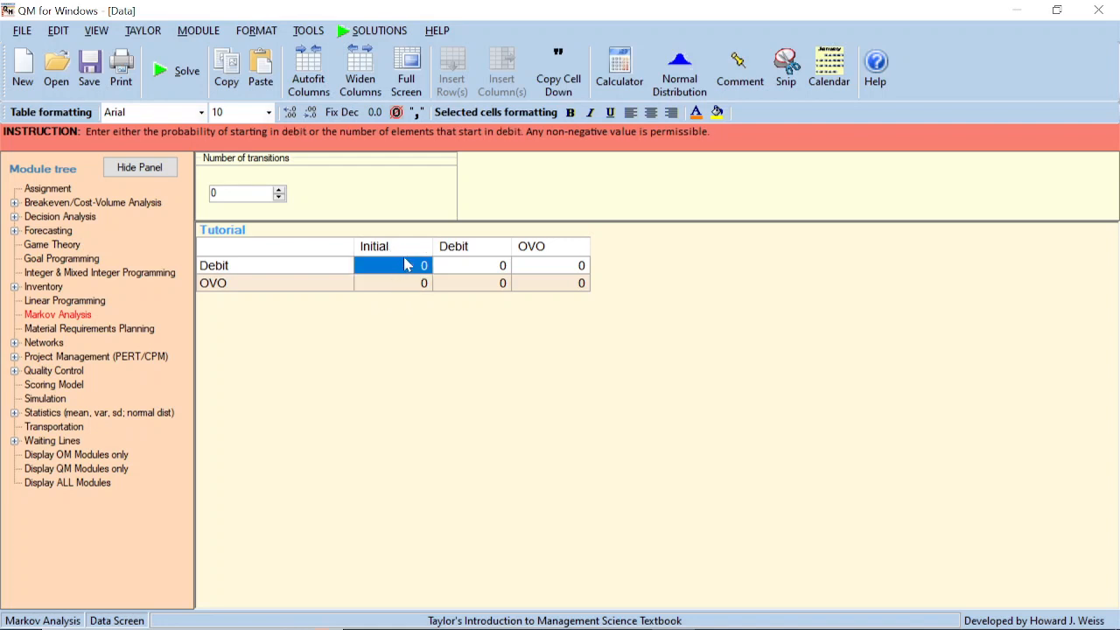
left_click(406, 284)
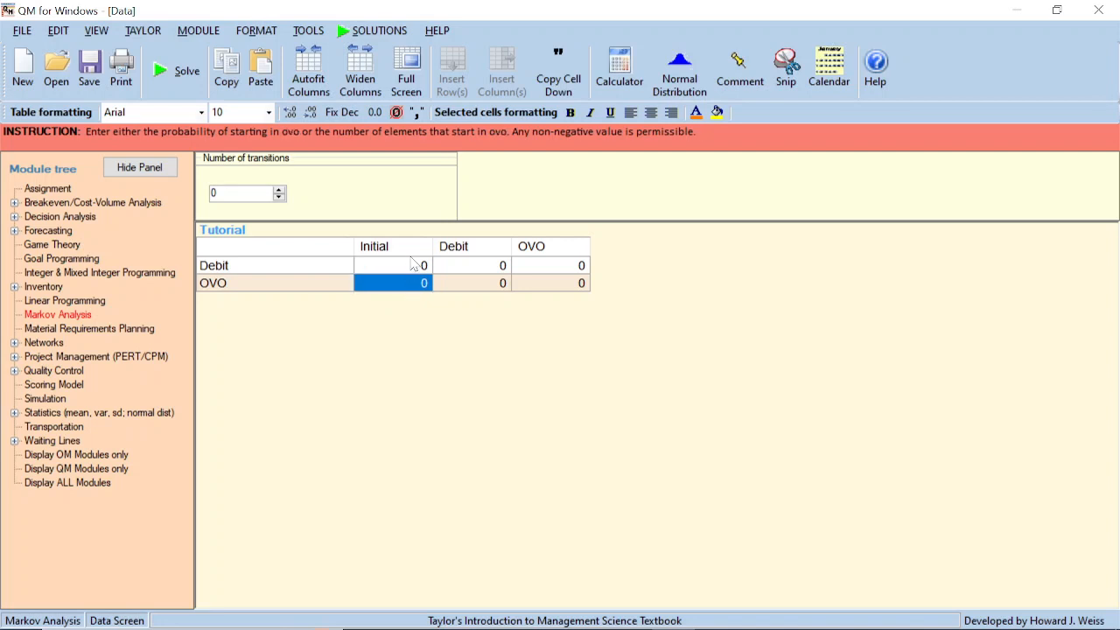
left_click_drag(505, 265, 553, 291)
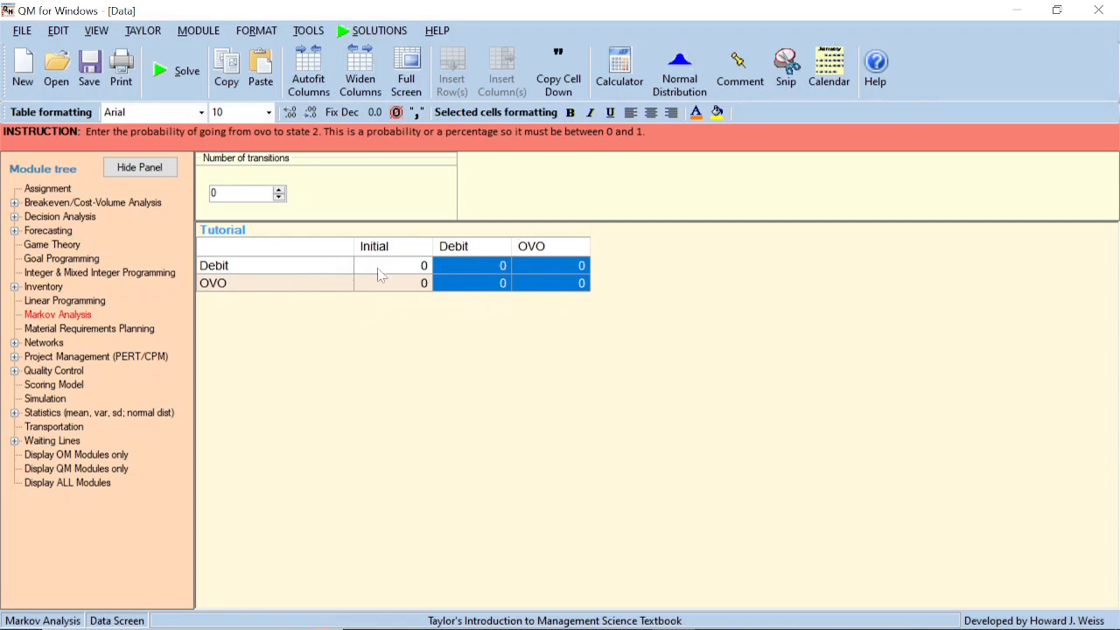
left_click(532, 284)
left_click(533, 283)
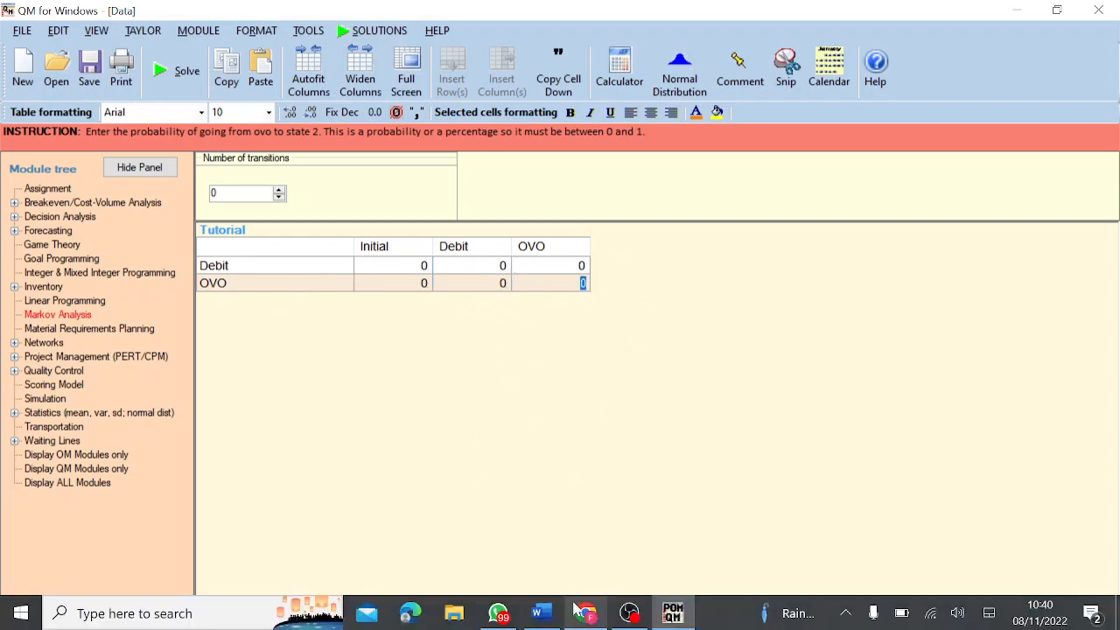
Switch to the Word document and review the debit and OVO transition probabilities and the questions under Hitunglah
left_click(541, 613)
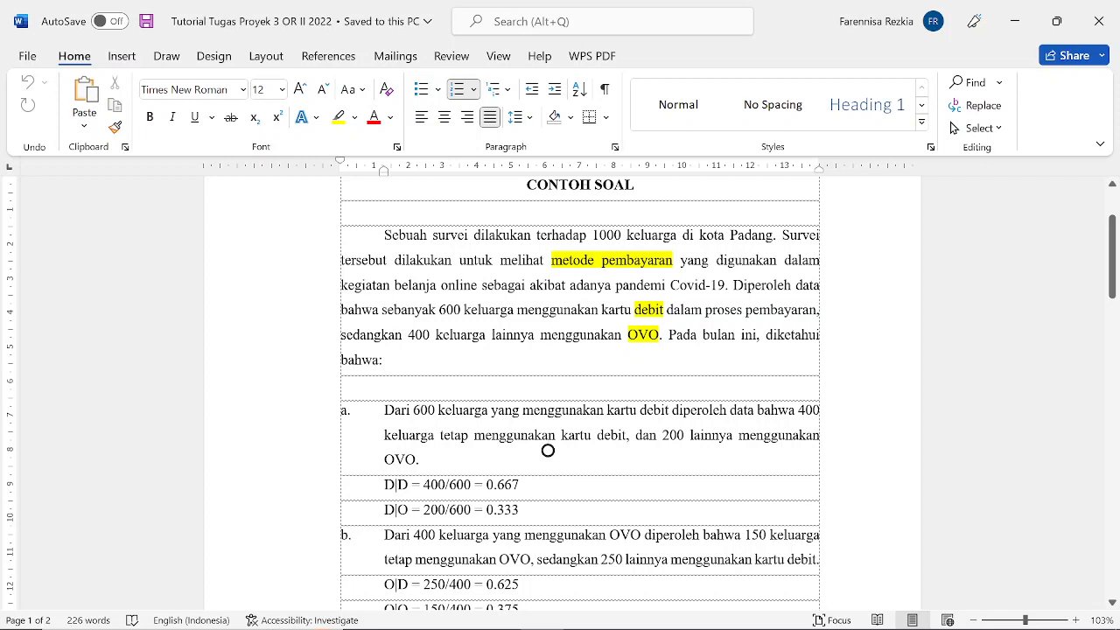
key("Down")
scroll(580, 393, "down", 1)
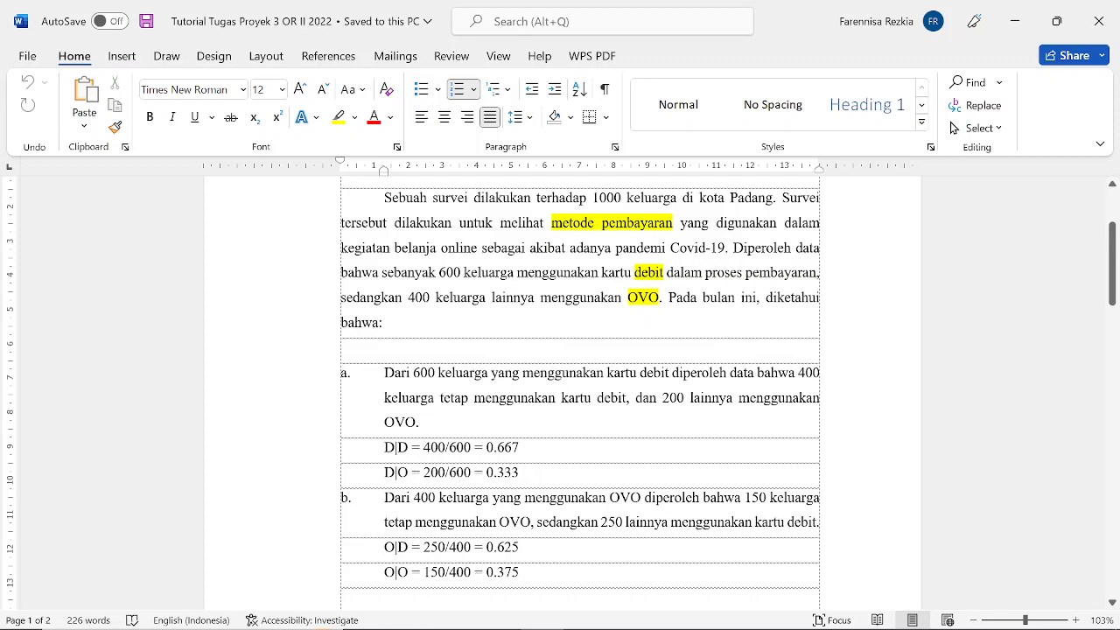
scroll(420, 334, "down", 2)
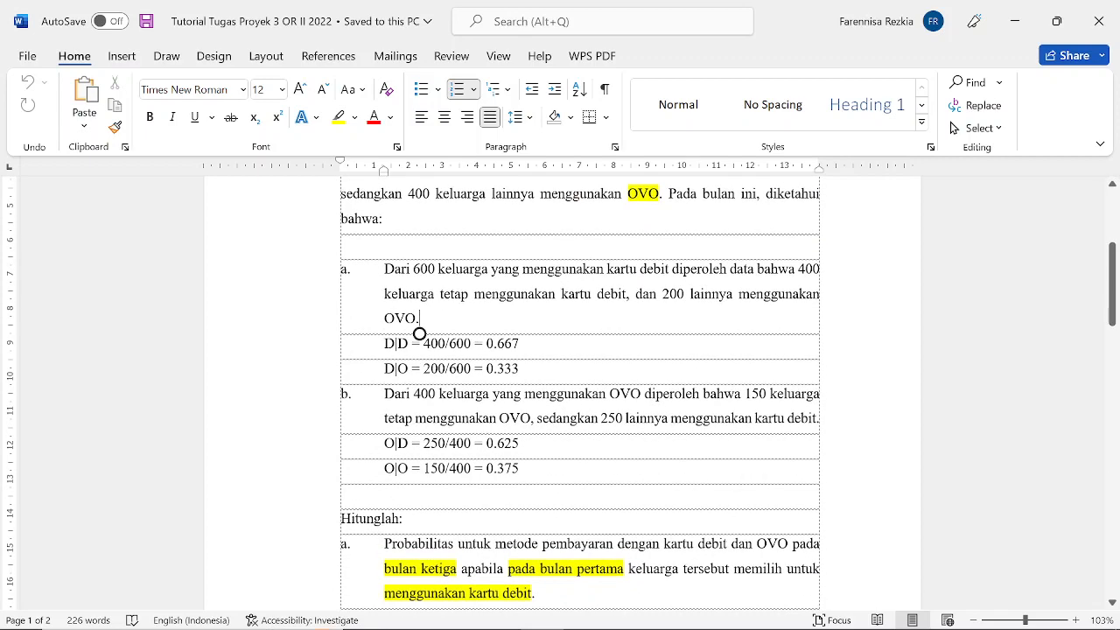
scroll(579, 393, "down", 1)
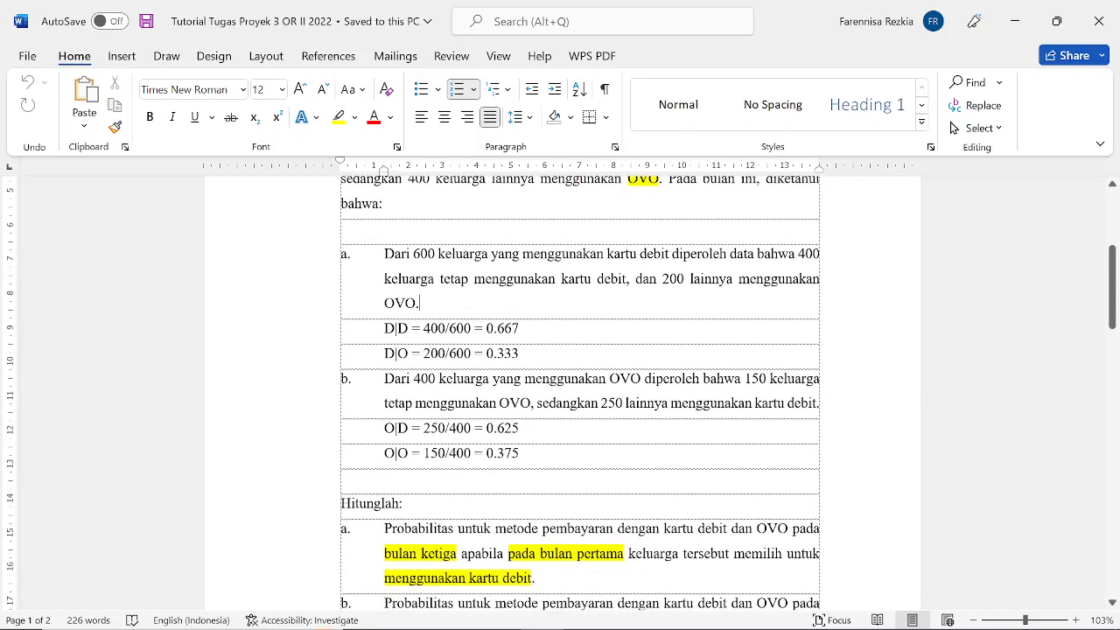
scroll(579, 393, "up", 1)
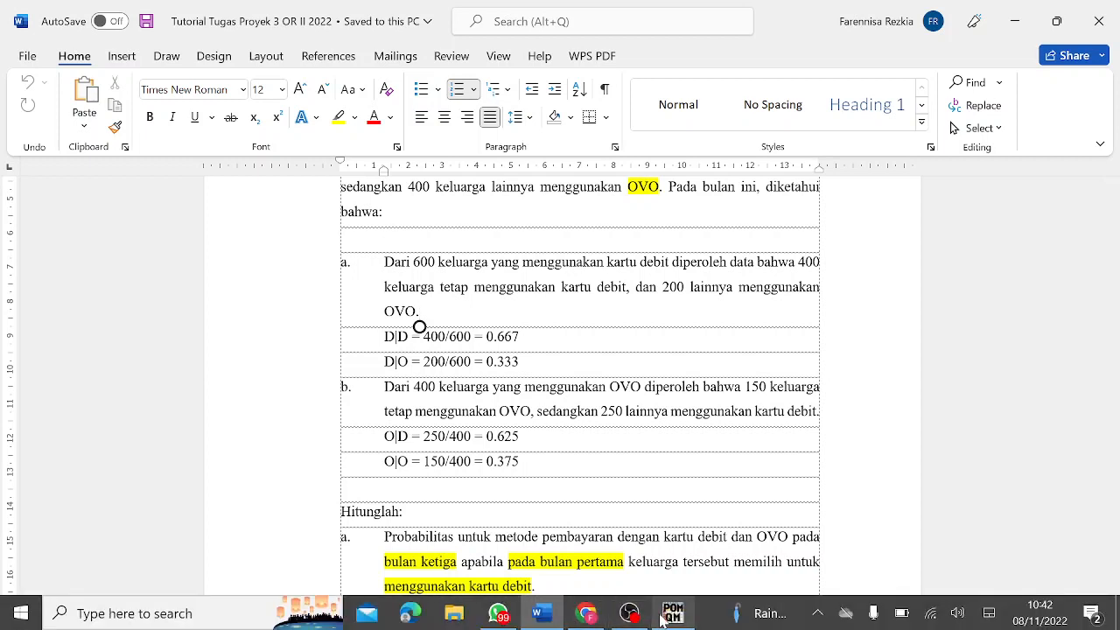
Back in QM for Windows, set the number of transitions to 3 and the Debit row's initial value to 1
left_click(665, 615)
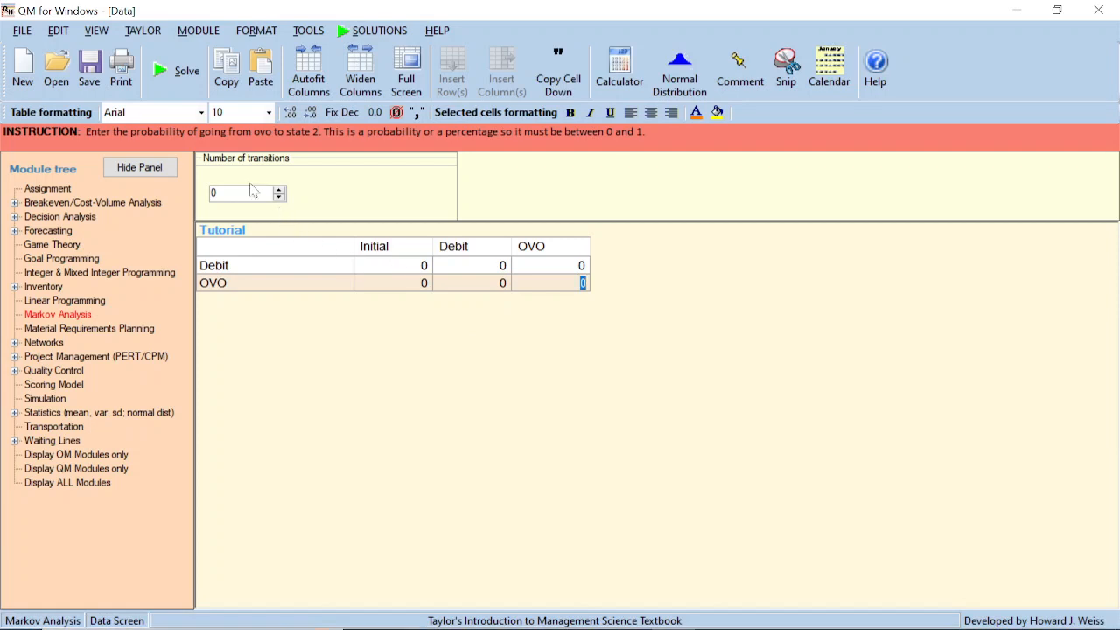
left_click(216, 192)
type("3")
left_click(384, 274)
type("1")
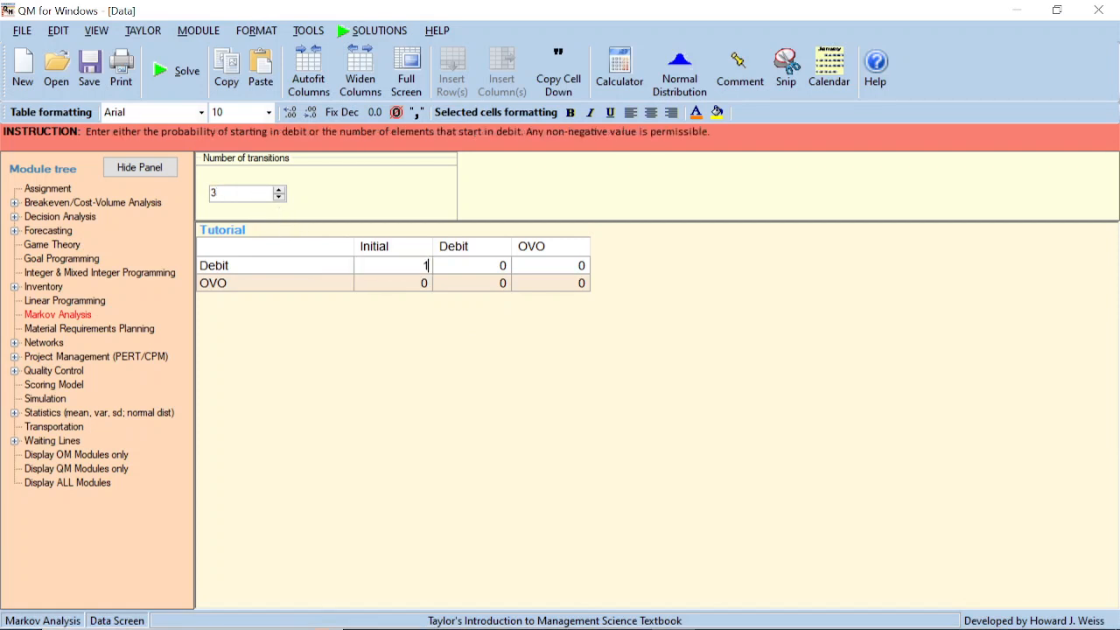
Fill the Debit row's transition probabilities with 0.667 for Debit and 0.333 for OVO
left_click(485, 269)
type("0.667")
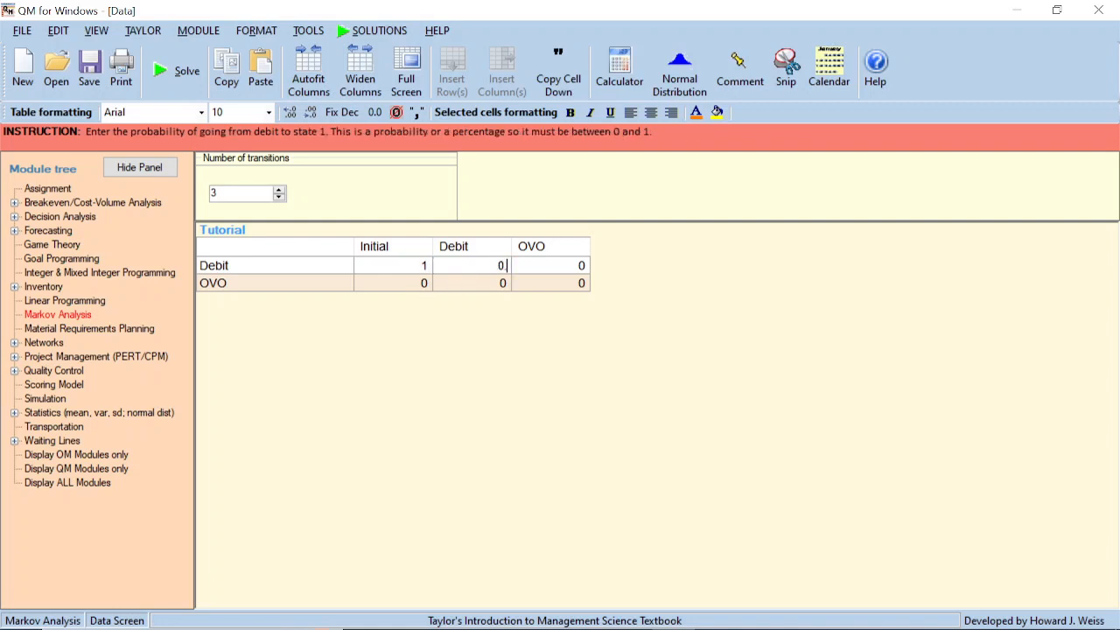
key("Return")
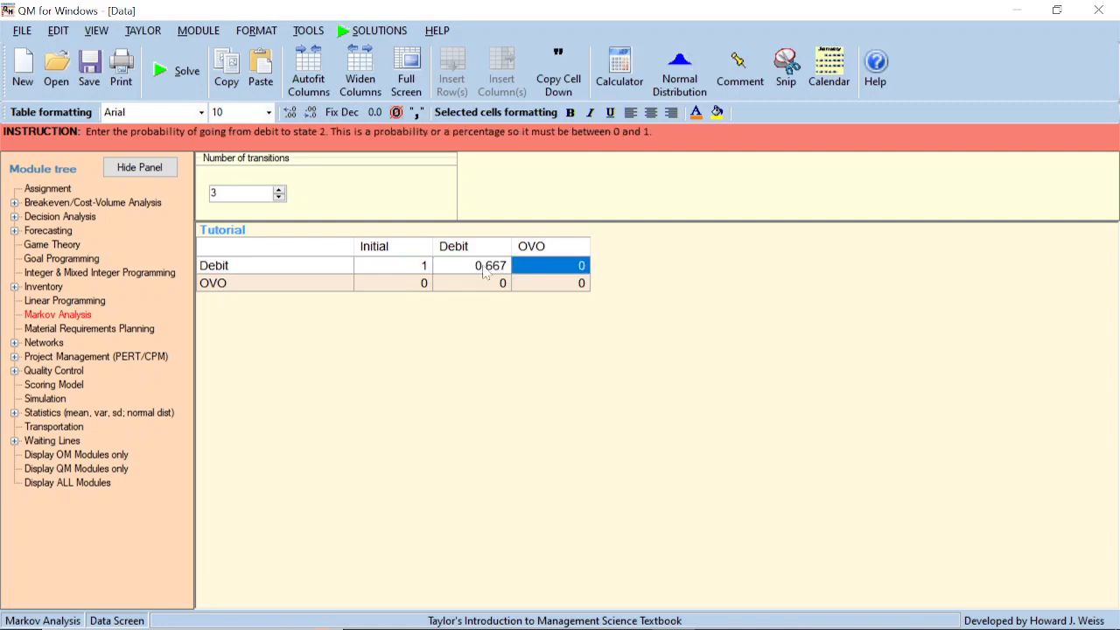
type("0.333")
key("Return")
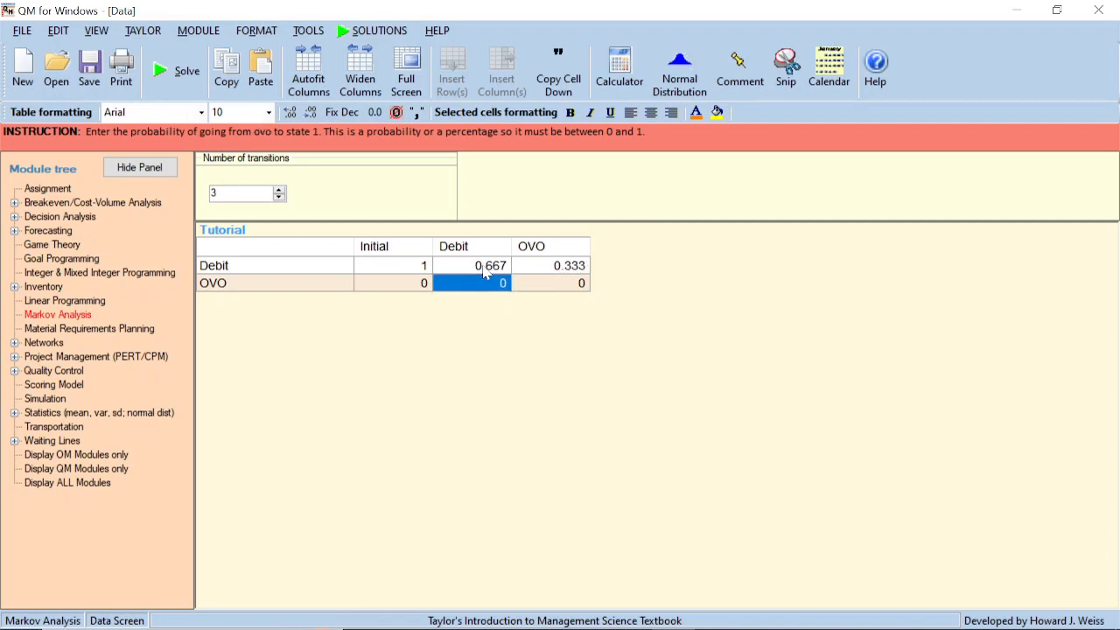
Try to fill the OVO row's transition probabilities with 0.625 for Debit and 0.375 for OVO
type("0.625")
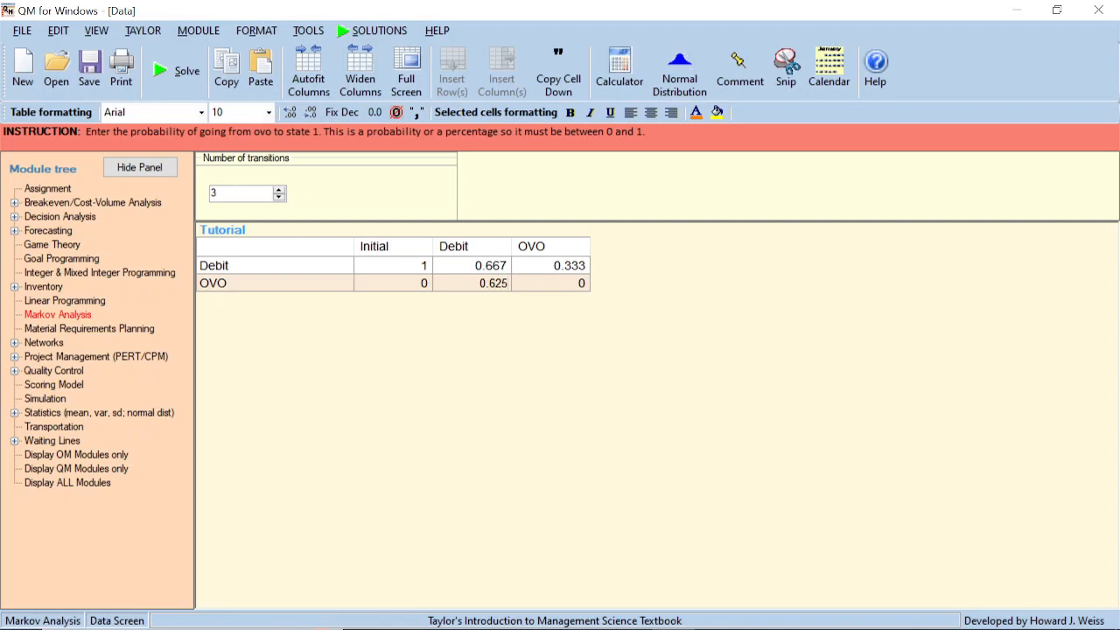
key("Return")
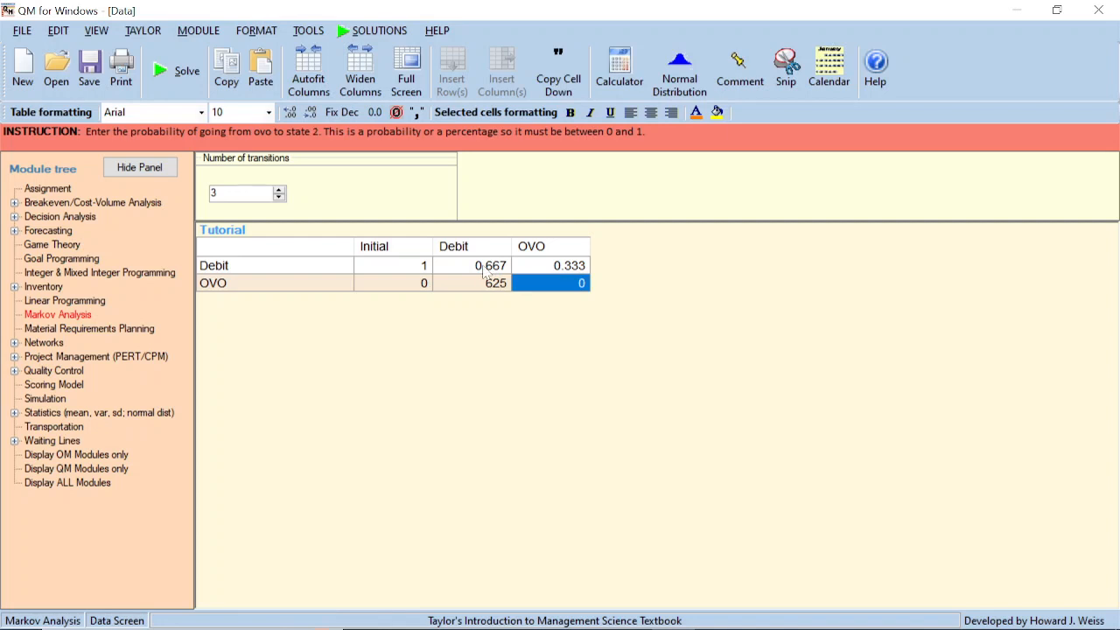
type("0.375")
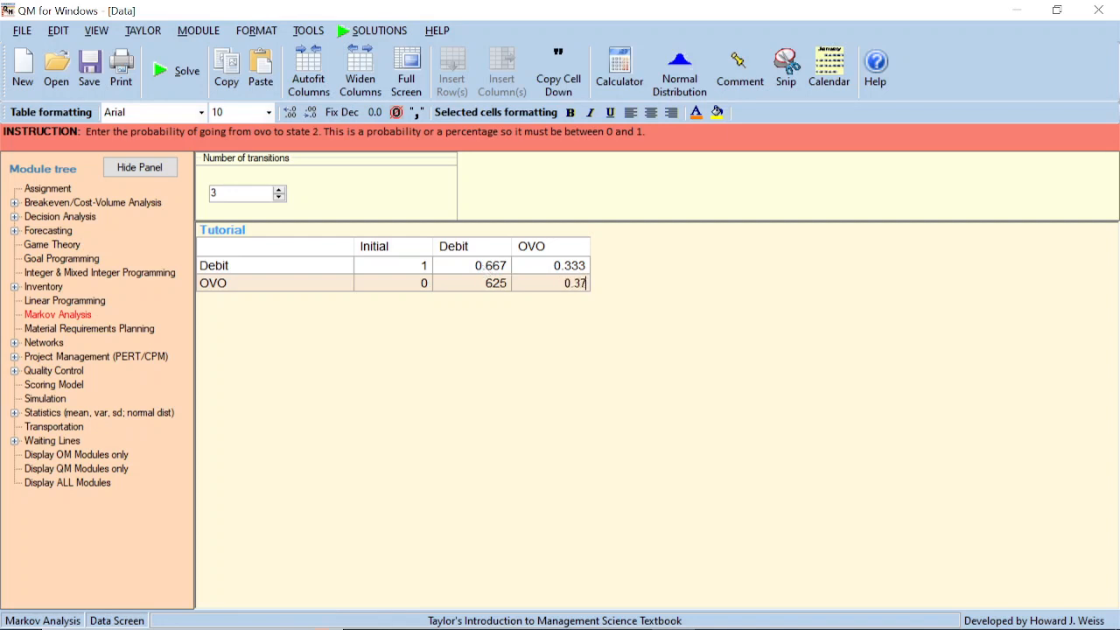
key("Left")
key("Left")
key("Left")
key("Left")
key("Left")
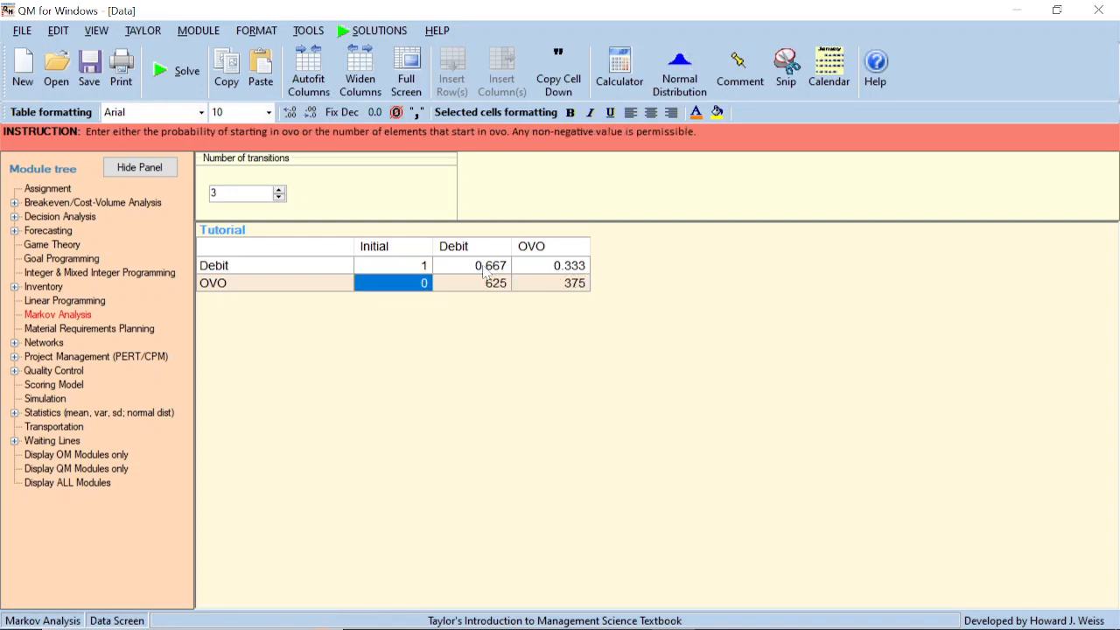
Enter the OVO row's transition probabilities as .625 for Debit and .375 for OVO
key("Right")
type(".625")
key("Return")
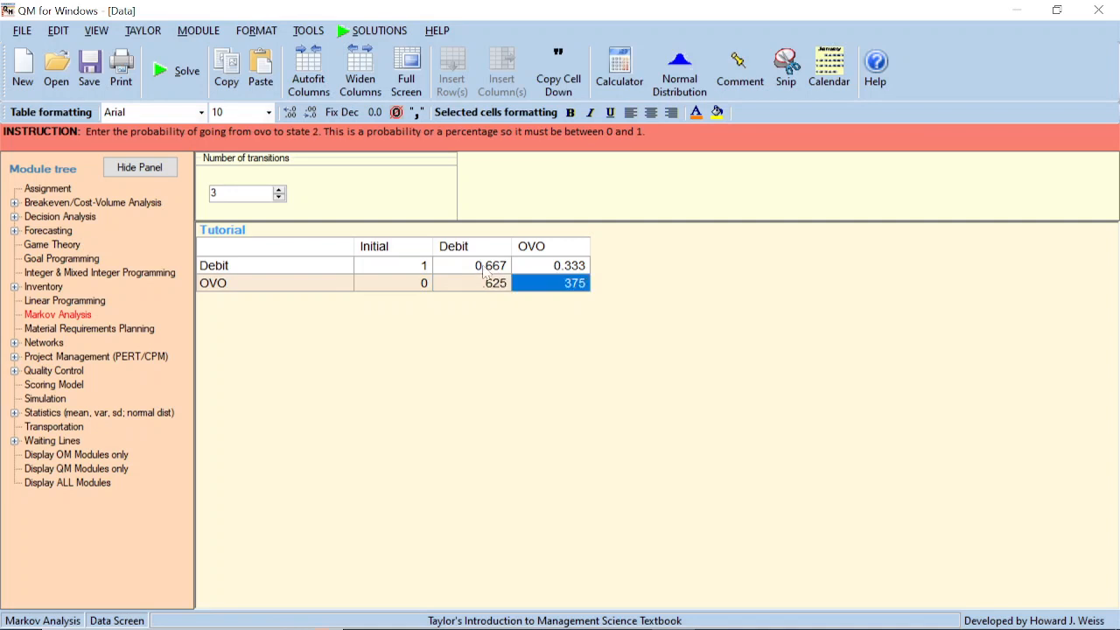
type(".375")
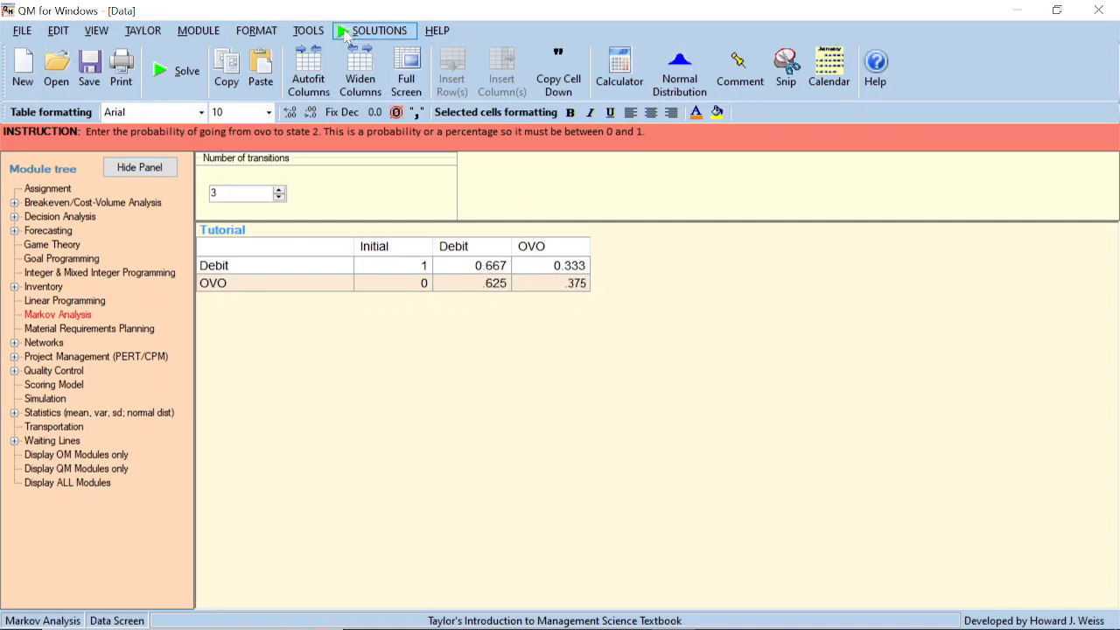
Solve the Markov analysis and review the ending and steady state probabilities for Debit and OVO
left_click(345, 32)
left_click(350, 32)
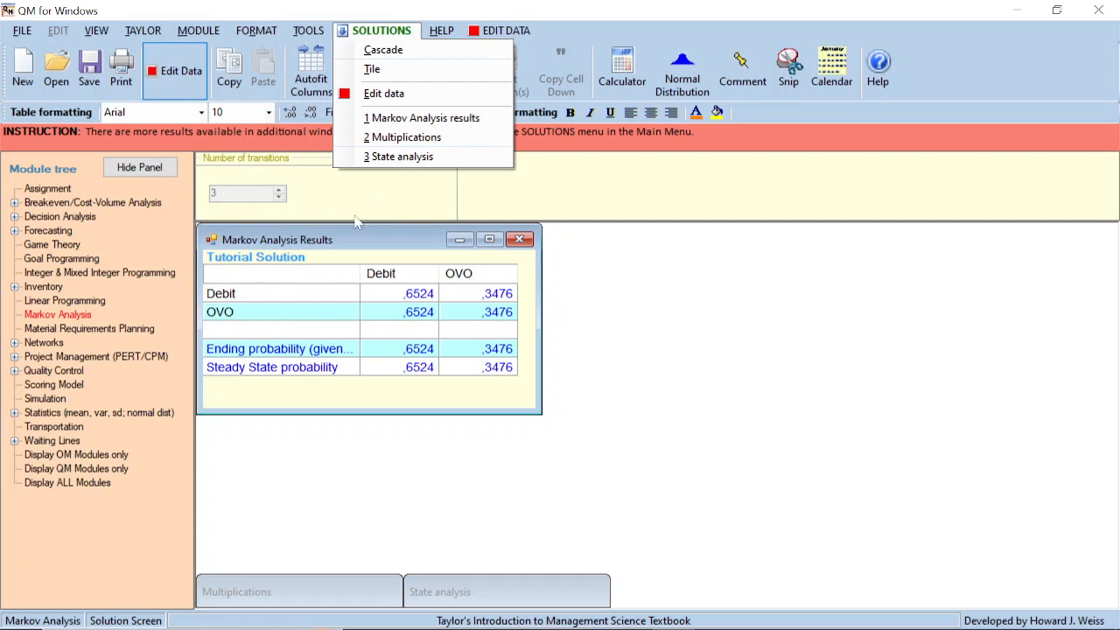
left_click(388, 232)
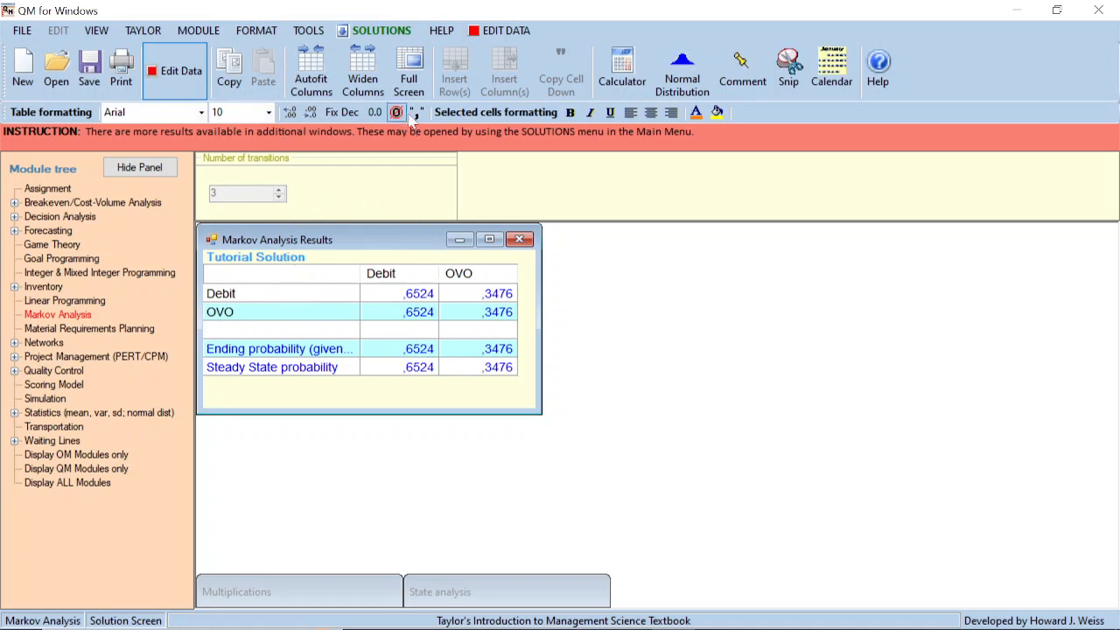
Open the Multiplications results and maximize them to read the probabilities at the end of each period
left_click(355, 31)
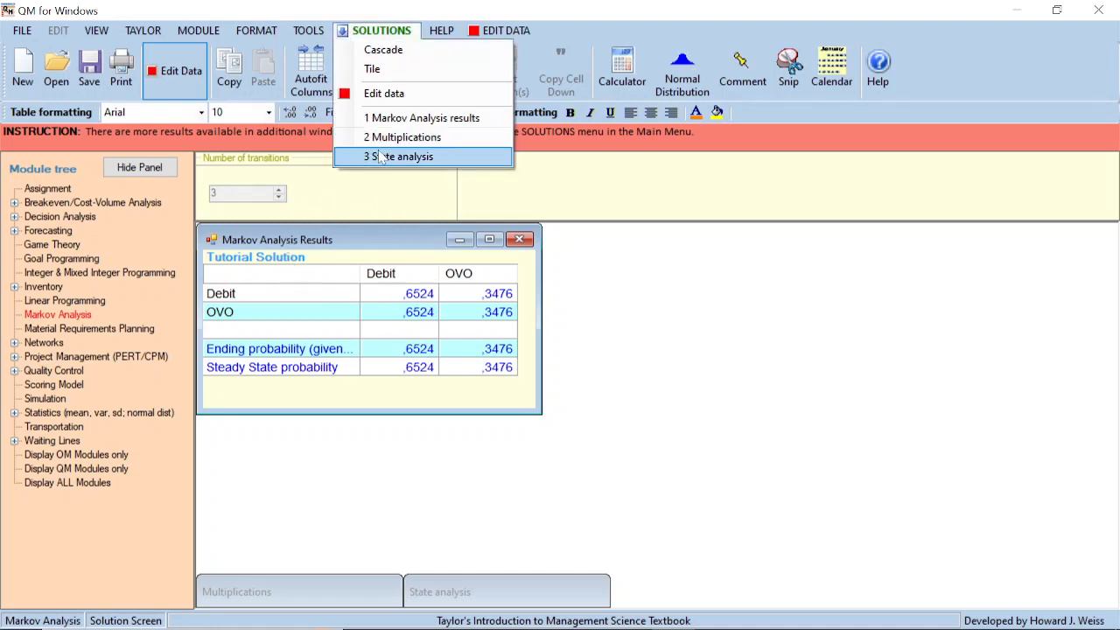
left_click(447, 142)
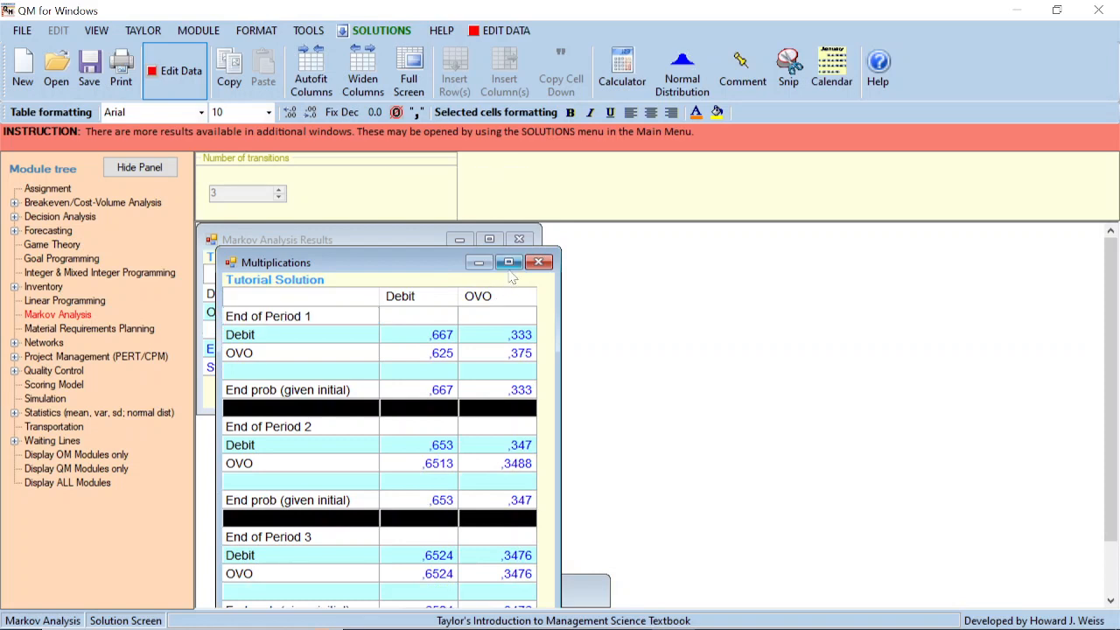
left_click(508, 262)
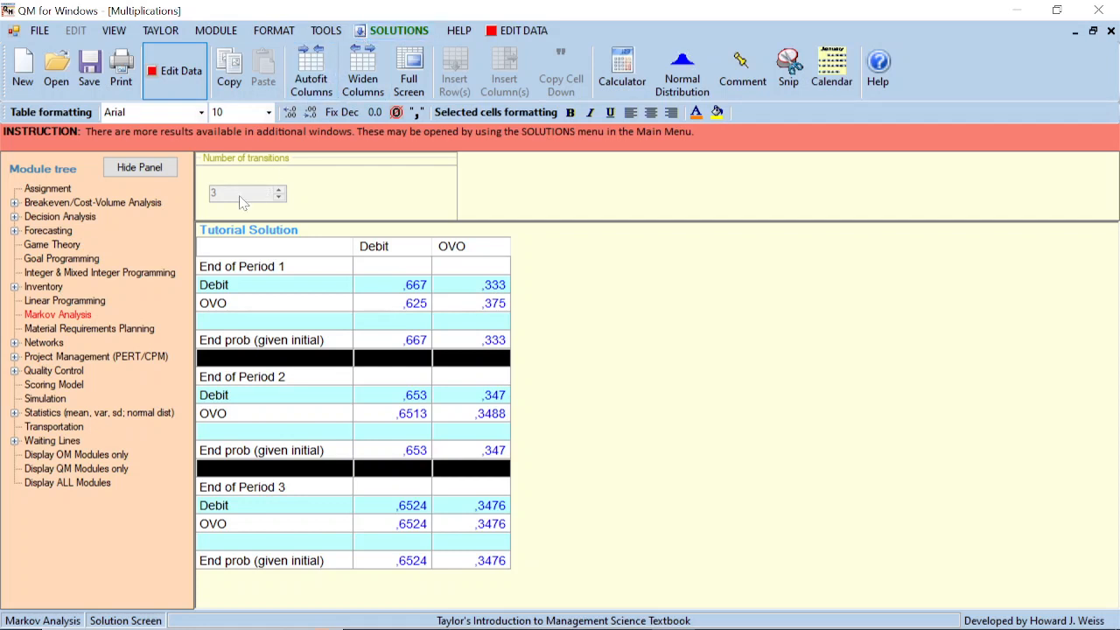
Return to the data, set the number of transitions to 10, and solve the model again
left_click(163, 72)
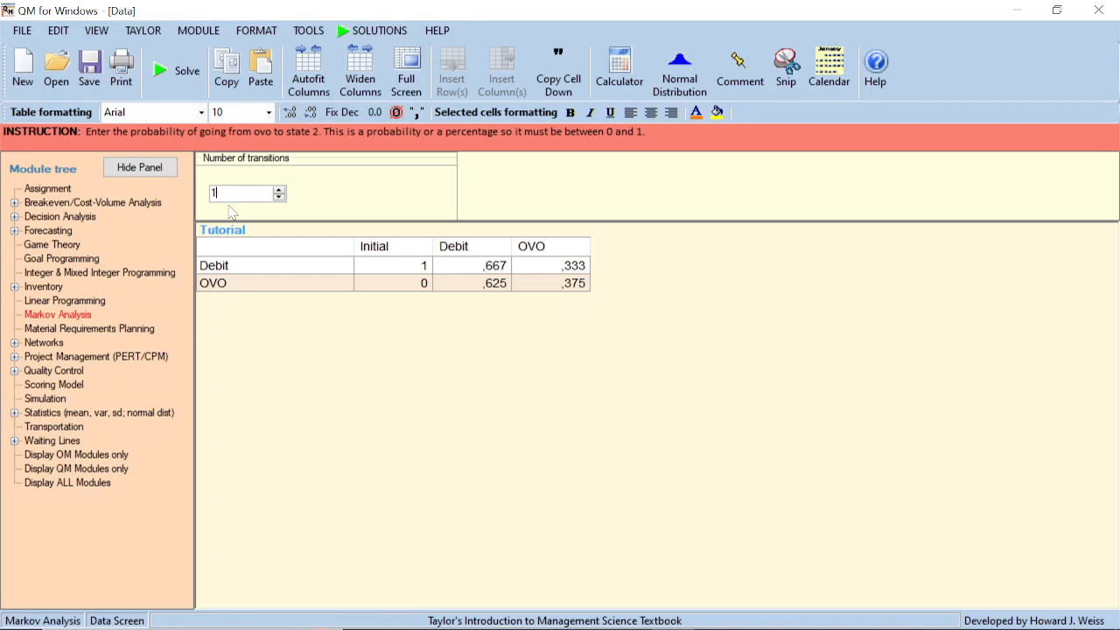
type("0")
left_click(347, 37)
Show the Multiplications results of the ten-transition solution in a maximized window
left_click(350, 33)
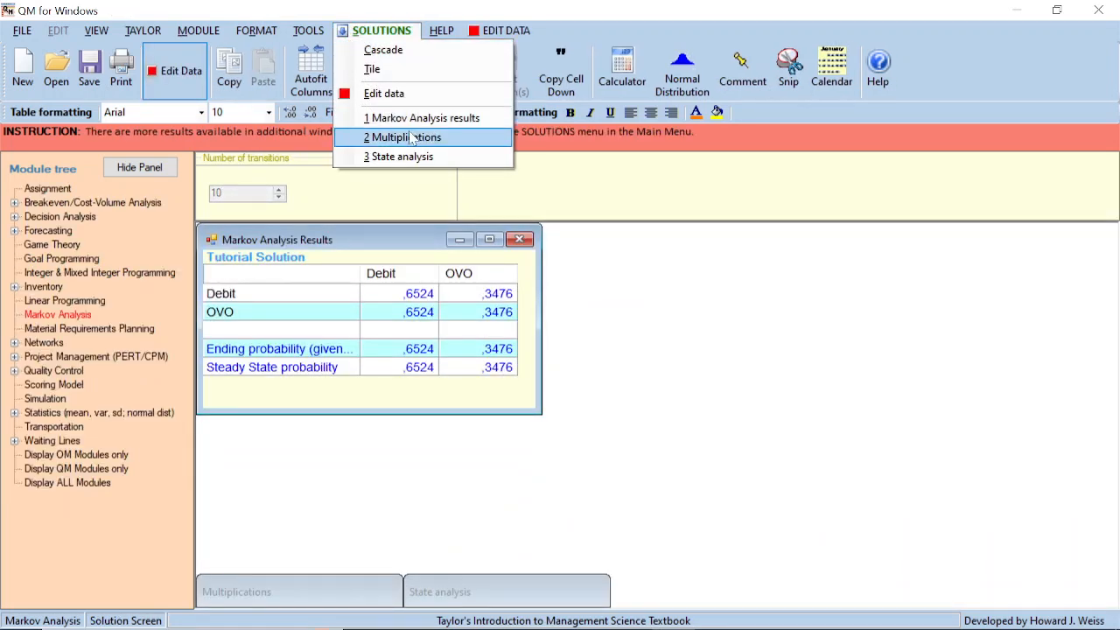
left_click(411, 137)
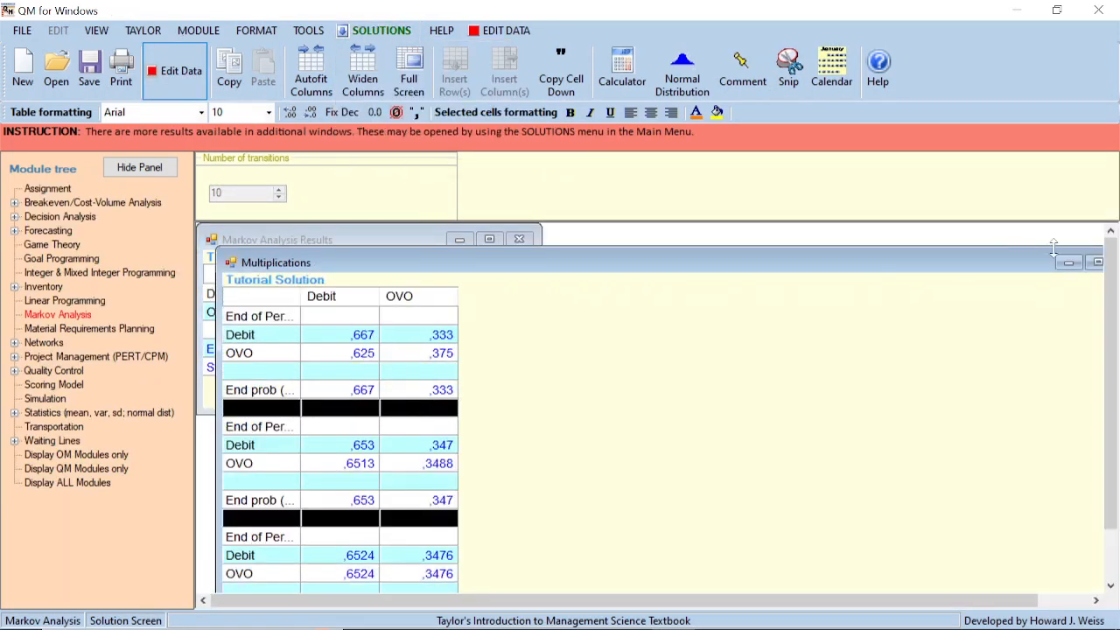
left_click(1098, 262)
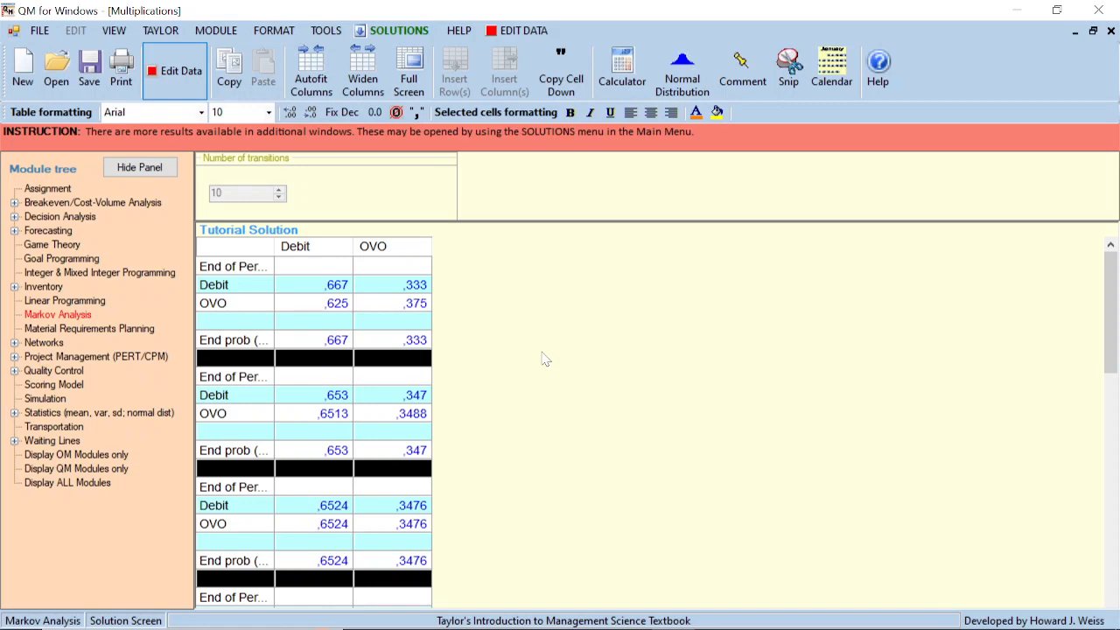
Widen the row label column to fit its text and compare the Debit and OVO end probabilities across the periods
scroll(446, 383, "down", 3)
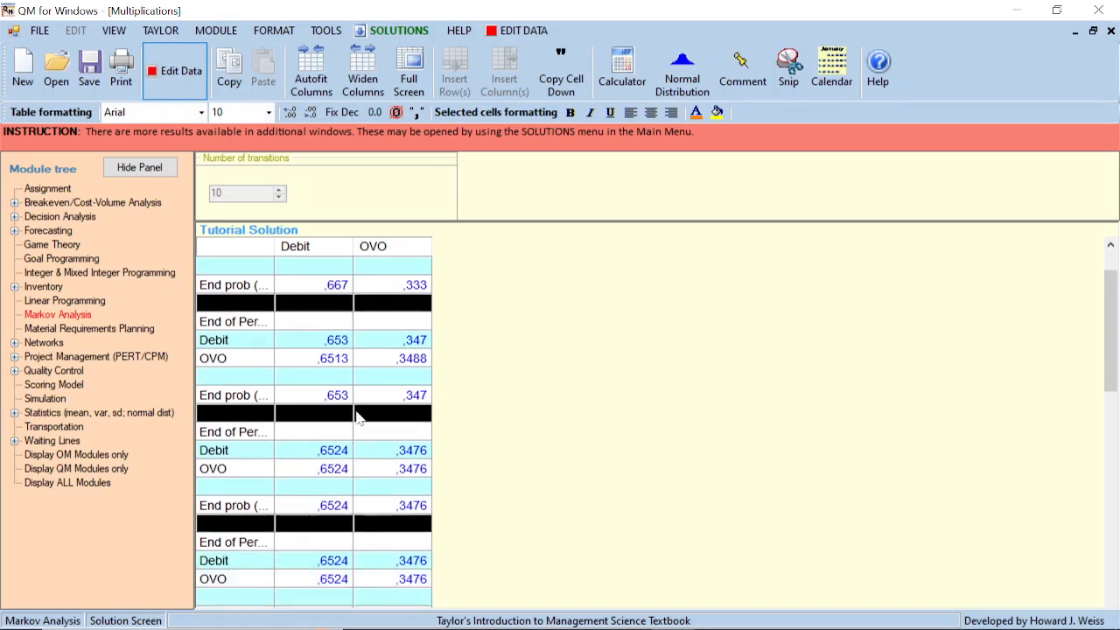
scroll(357, 418, "down", 4)
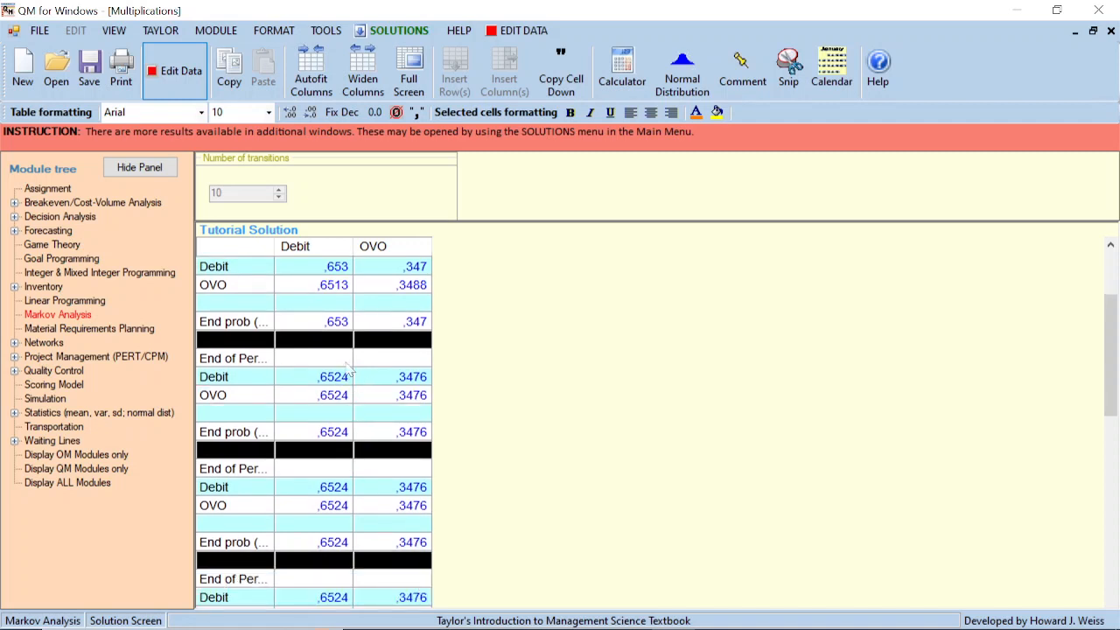
scroll(348, 344, "down", 1)
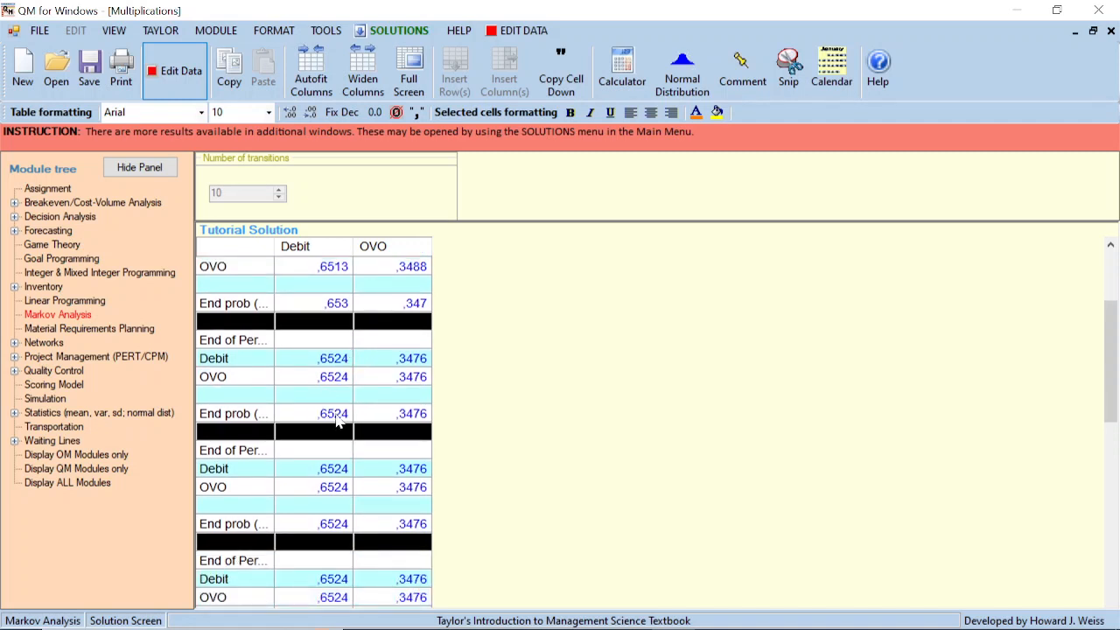
double_click(274, 263)
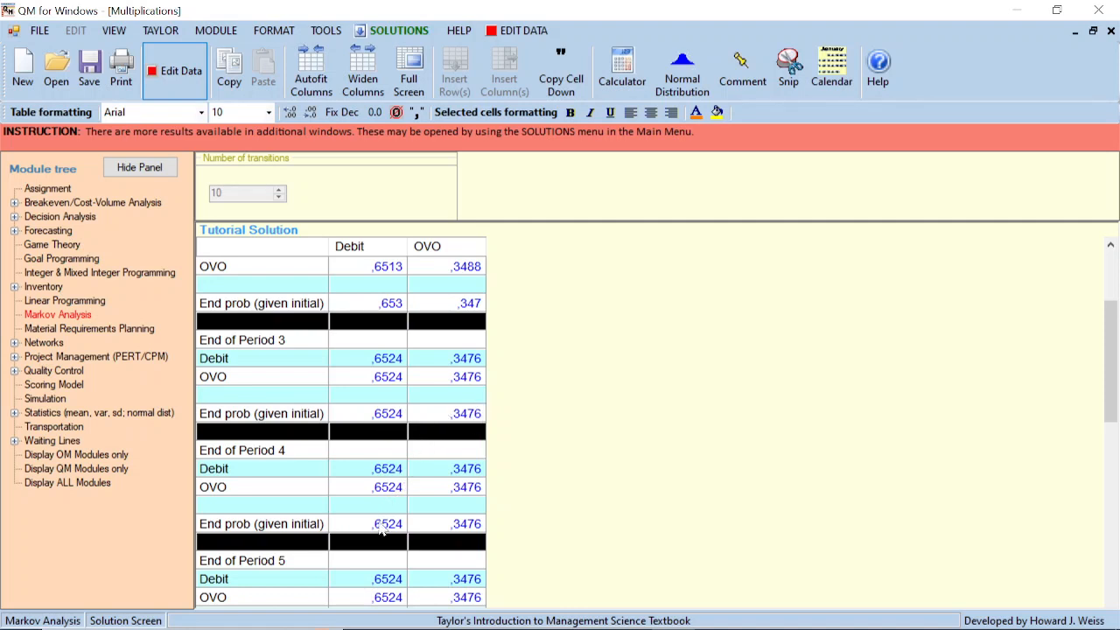
scroll(446, 531, "down", 3)
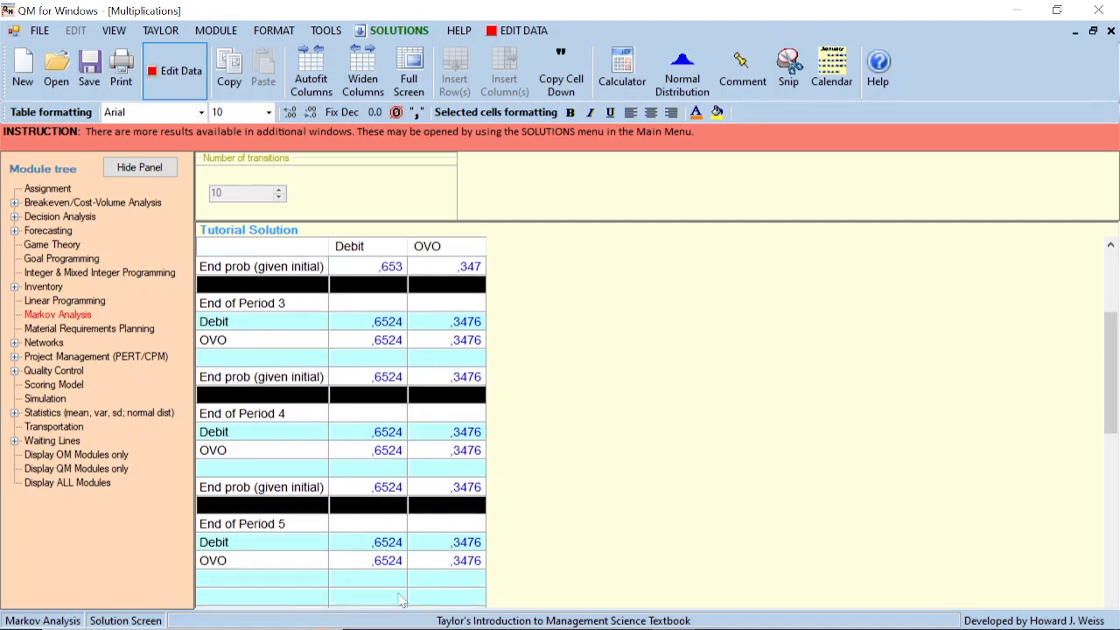
scroll(466, 584, "down", 3)
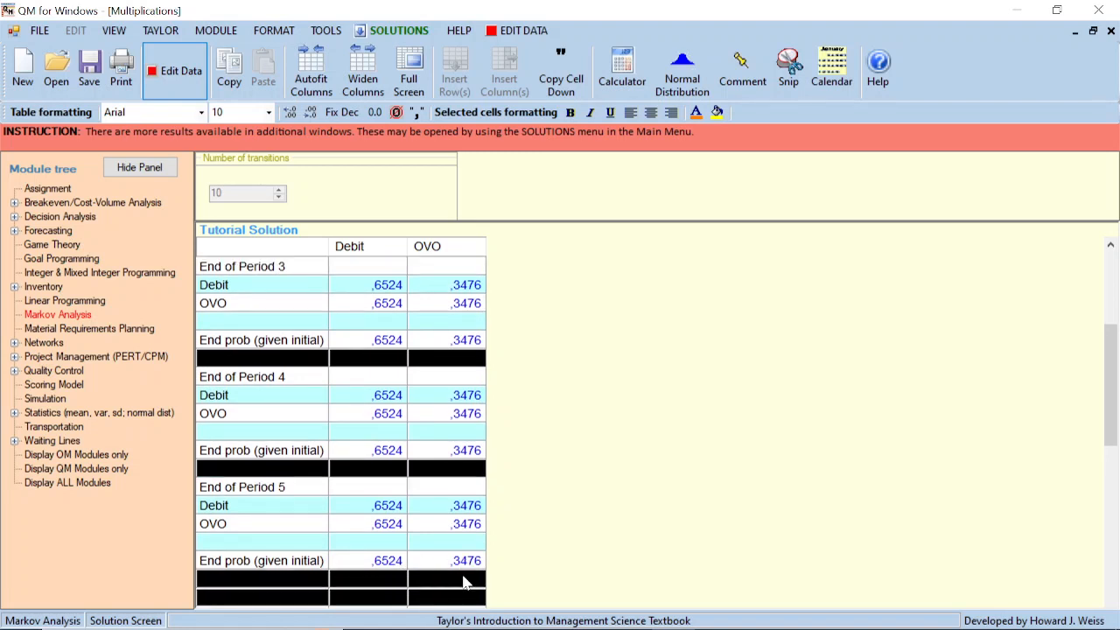
scroll(466, 583, "down", 5)
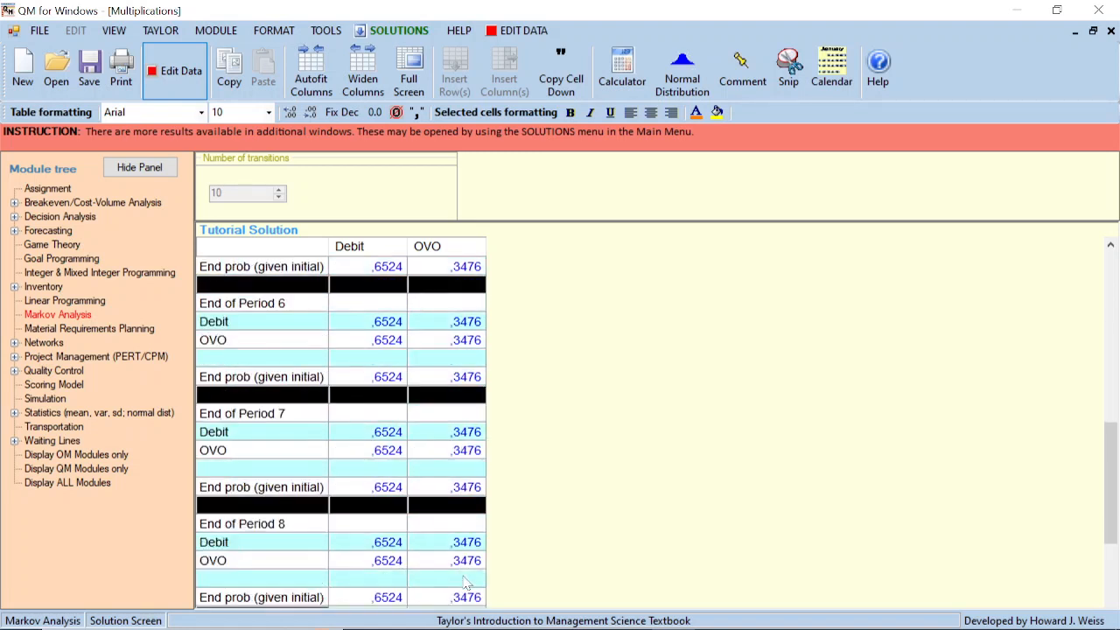
scroll(458, 508, "up", 4)
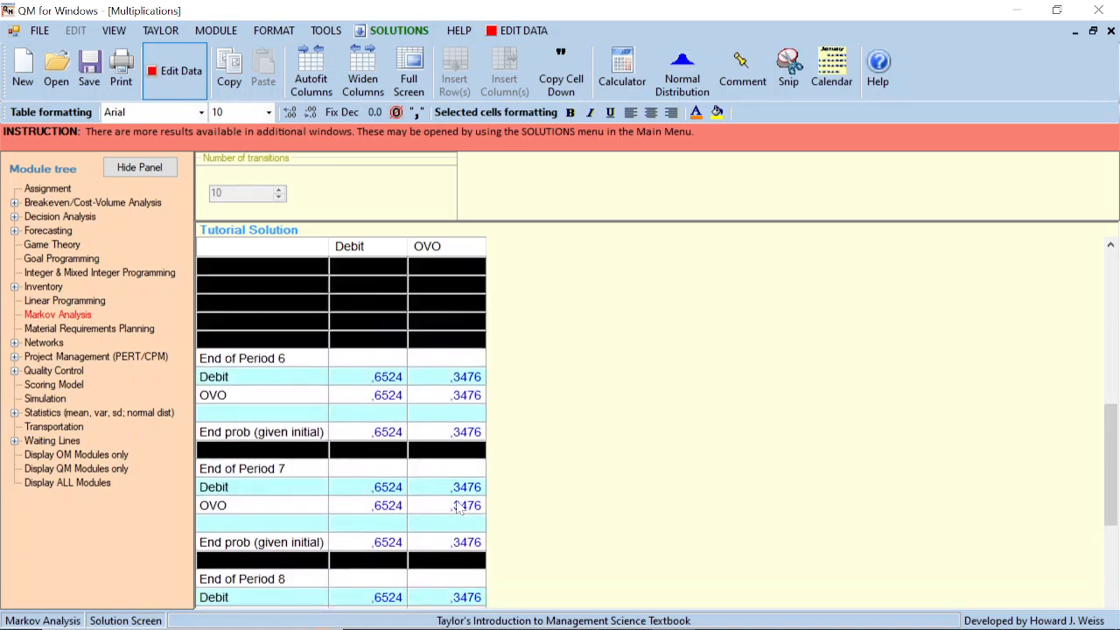
scroll(459, 503, "up", 4)
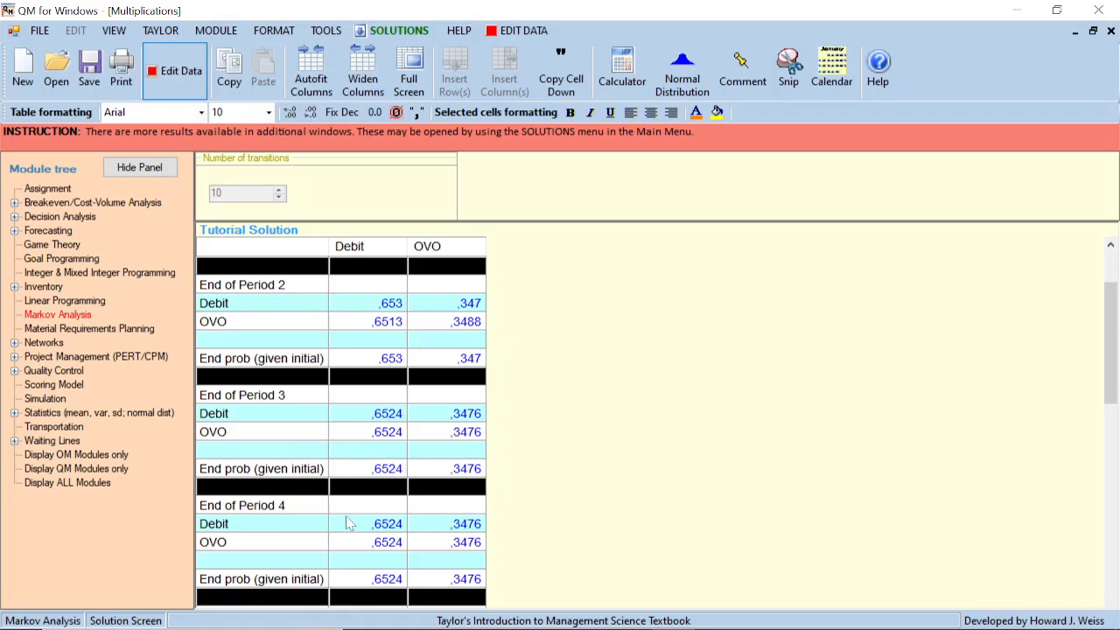
Open the State analysis results and maximize them to check the type and class number of each state
left_click(368, 32)
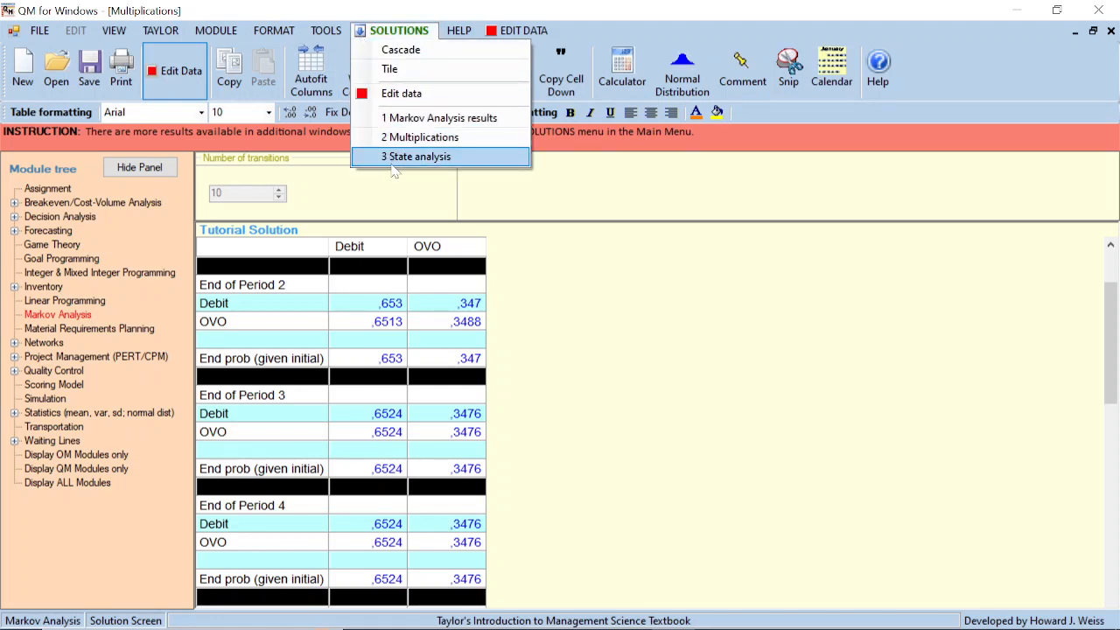
left_click(475, 161)
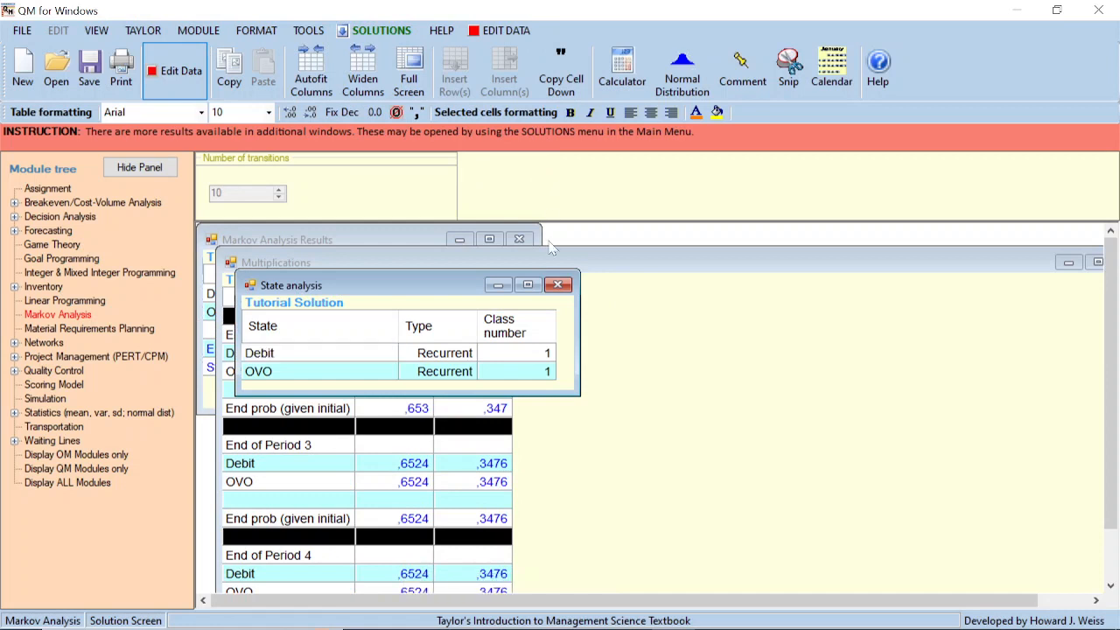
left_click(529, 286)
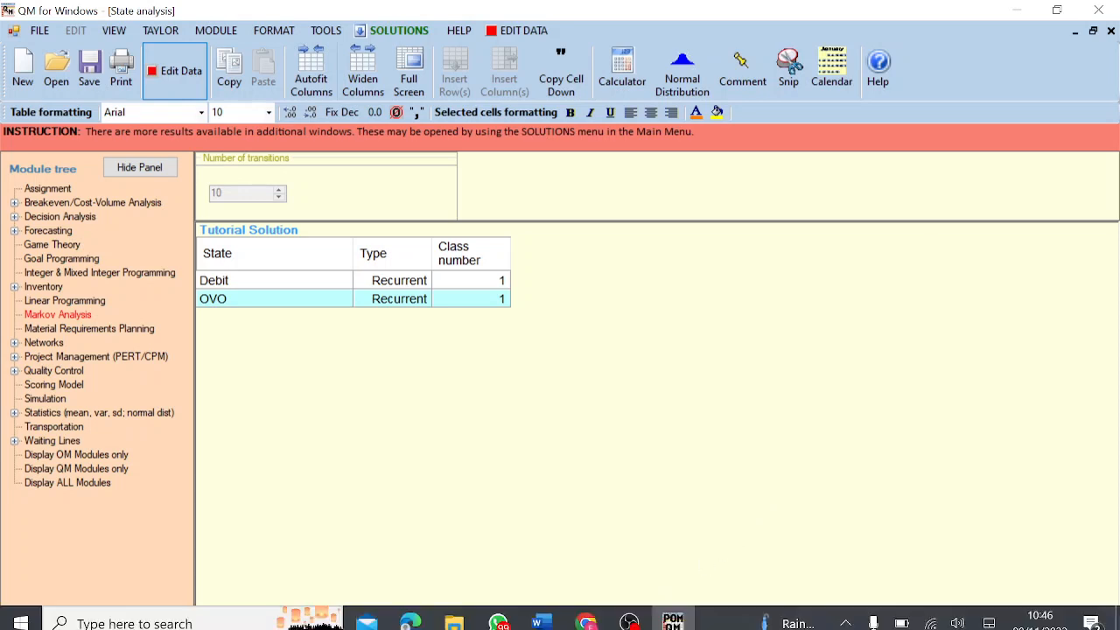
left_click(644, 614)
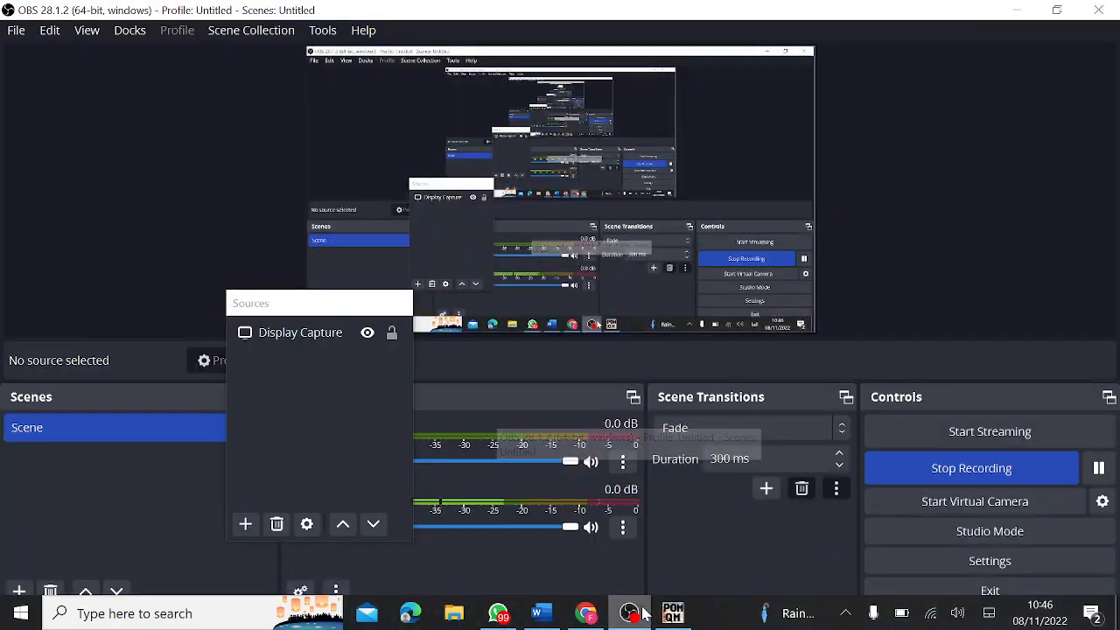